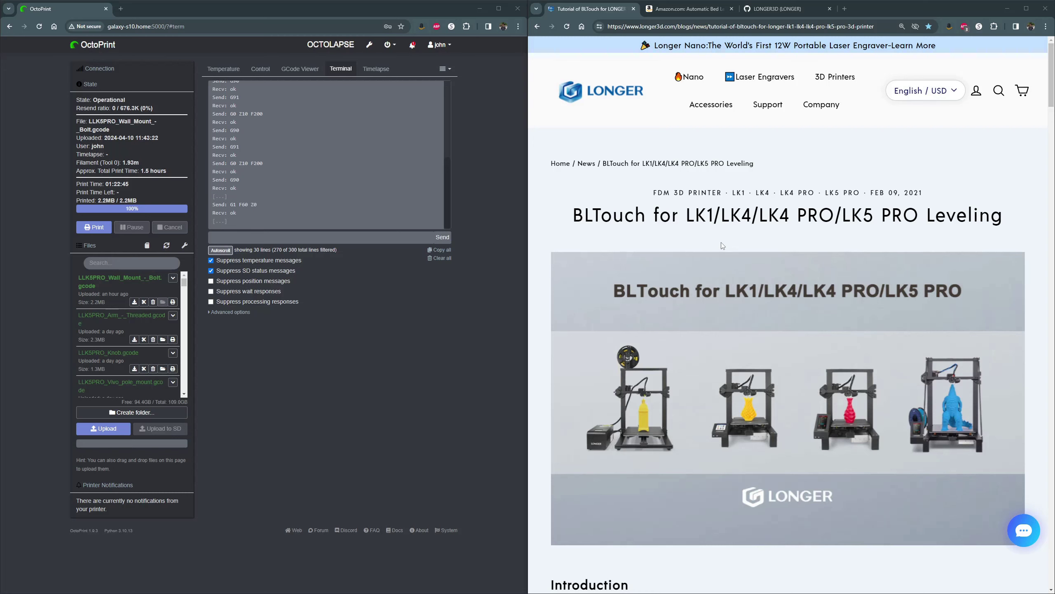
# Scroll the Longer BLTouch tutorial past Introduction and Preparation to the five-step Wiring section.
pyautogui.scroll(-6, 721, 241)
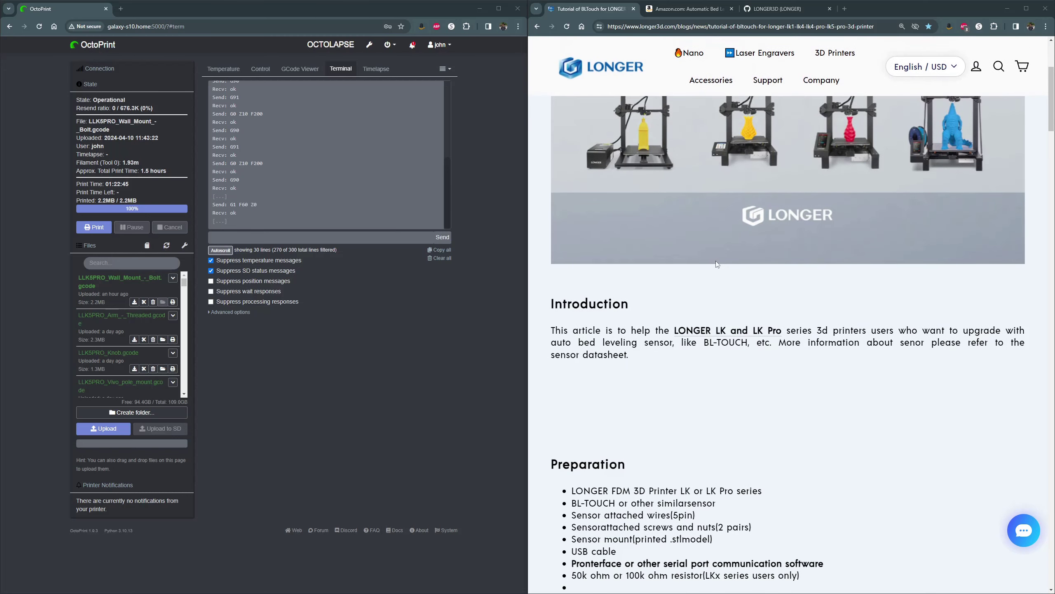
pyautogui.scroll(-4, 712, 261)
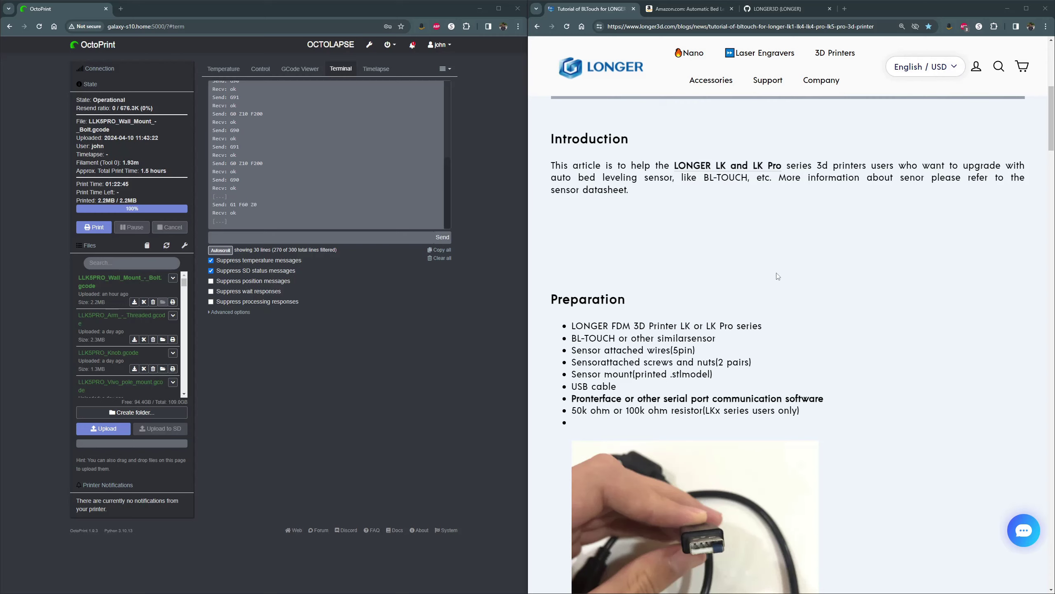
pyautogui.scroll(-3, 753, 284)
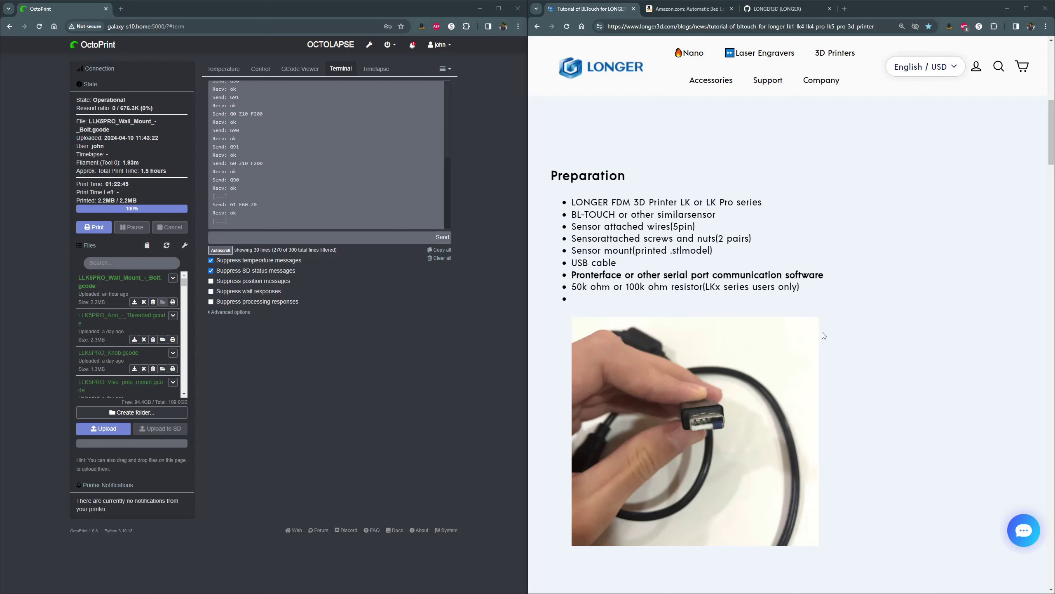
pyautogui.scroll(-3, 708, 308)
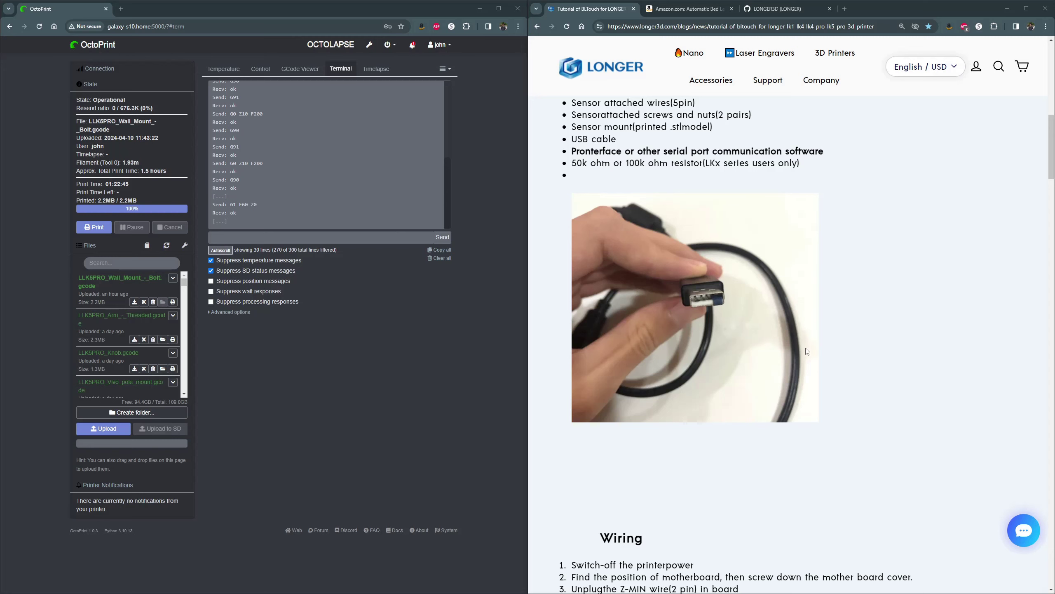
pyautogui.scroll(-5, 802, 348)
# Scroll through Wiring, Mounting and Power on to the 12-step Adjusting z-offset list.
pyautogui.scroll(-2, 803, 349)
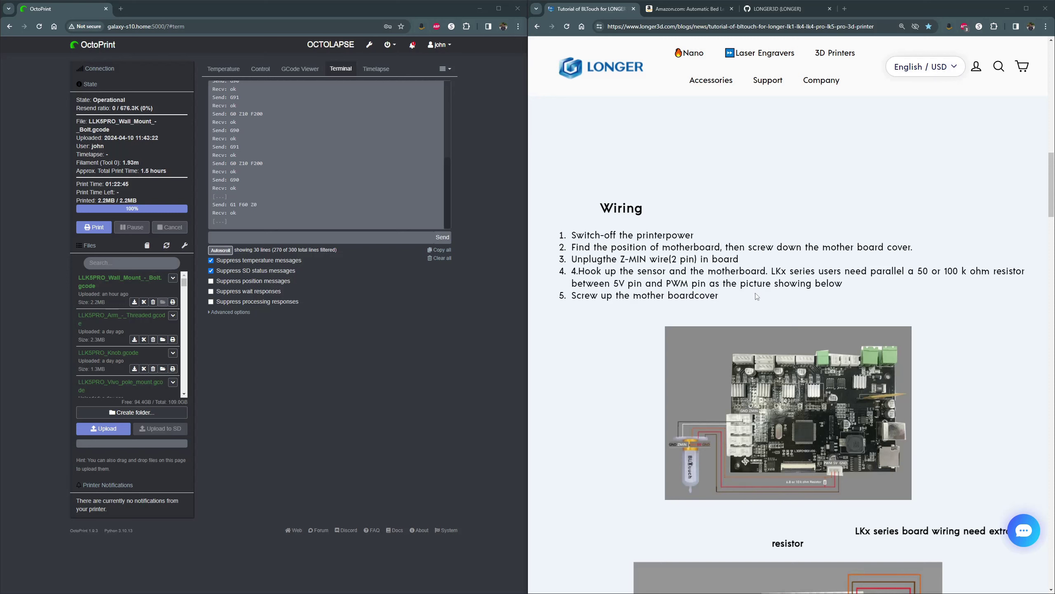
pyautogui.scroll(-7, 835, 297)
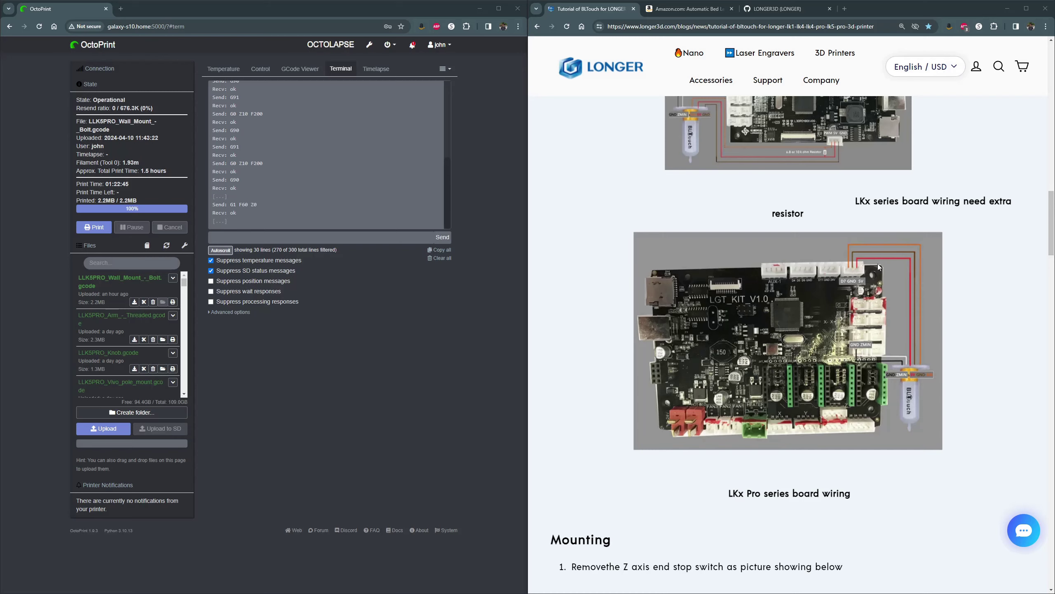
pyautogui.scroll(-6, 923, 334)
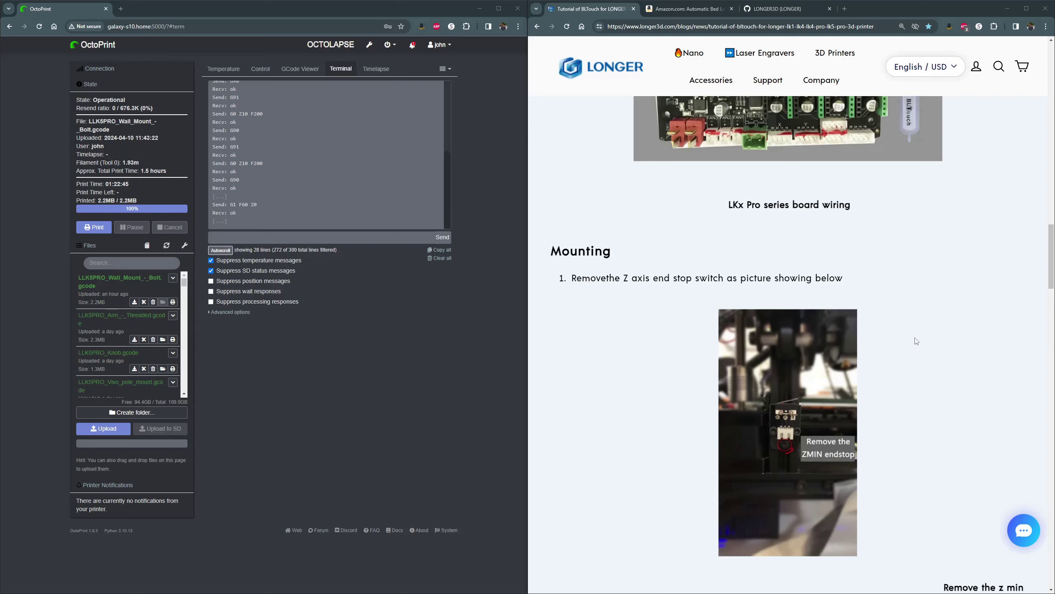
pyautogui.scroll(-3, 911, 344)
pyautogui.scroll(-3, 912, 344)
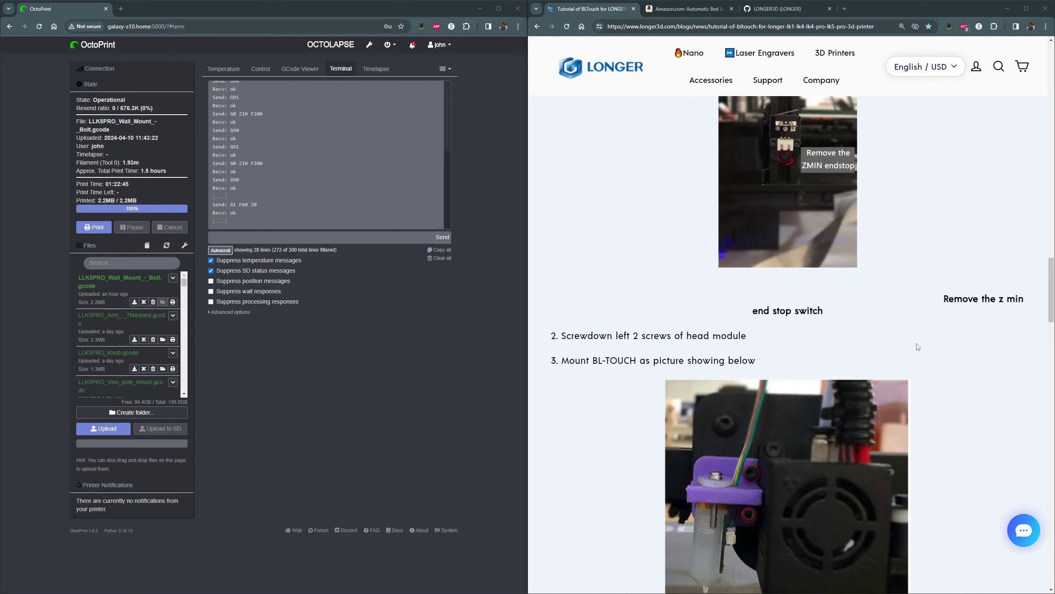
pyautogui.scroll(2, 926, 348)
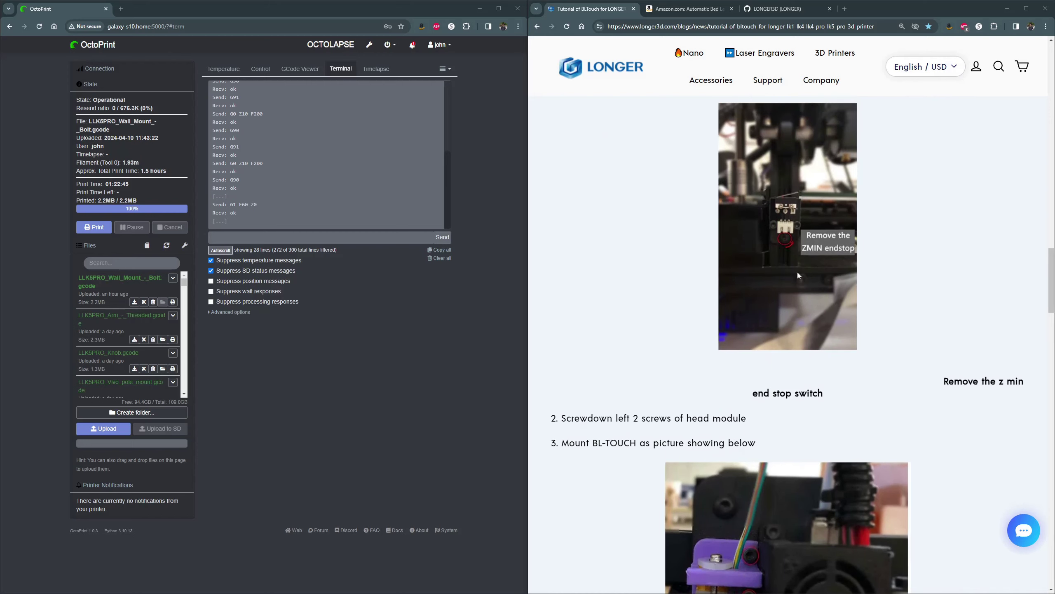
pyautogui.scroll(-4, 862, 395)
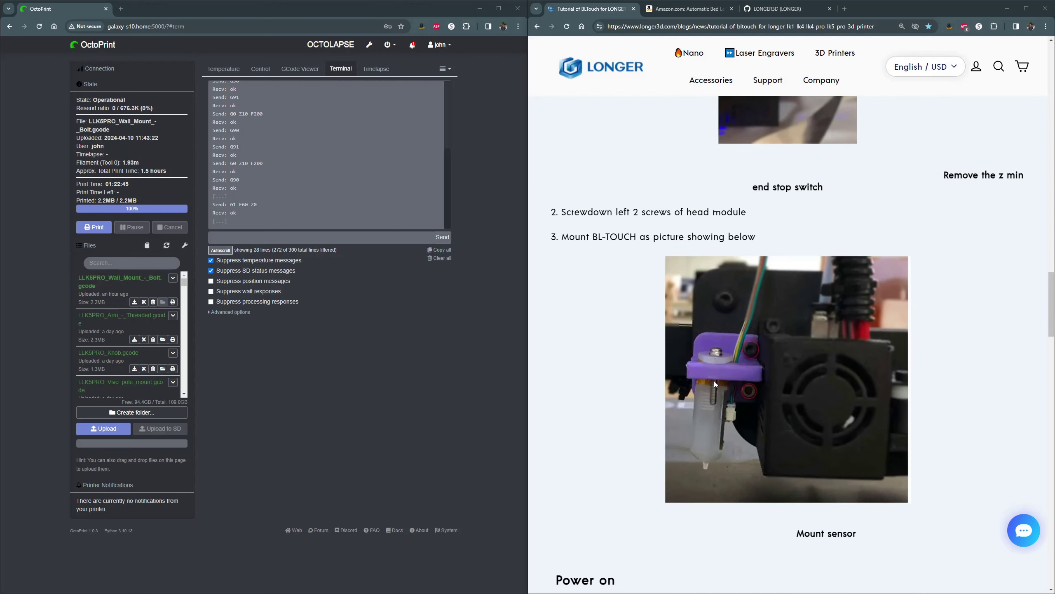
pyautogui.scroll(-6, 714, 381)
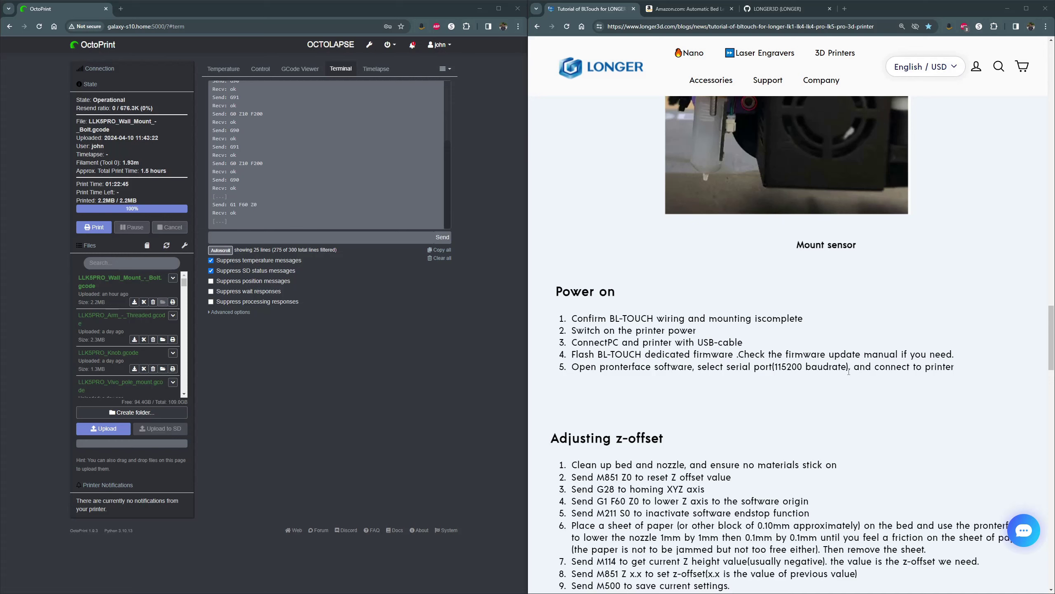
pyautogui.scroll(-7, 798, 368)
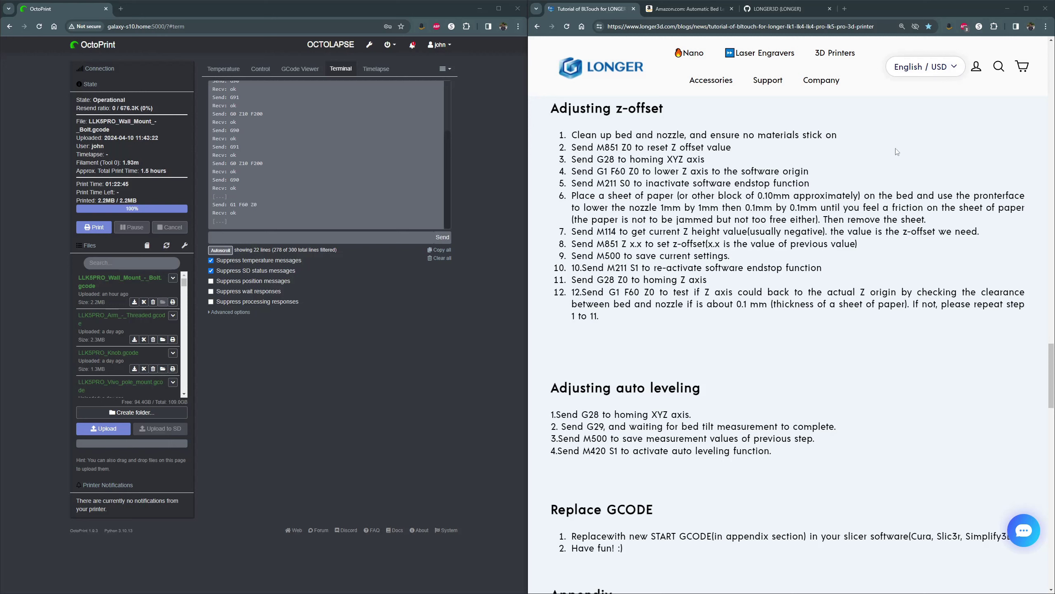
# Show the Temperature tab and confirm the bed is holding about 60 °C against its 60 °C target.
pyautogui.click(223, 68)
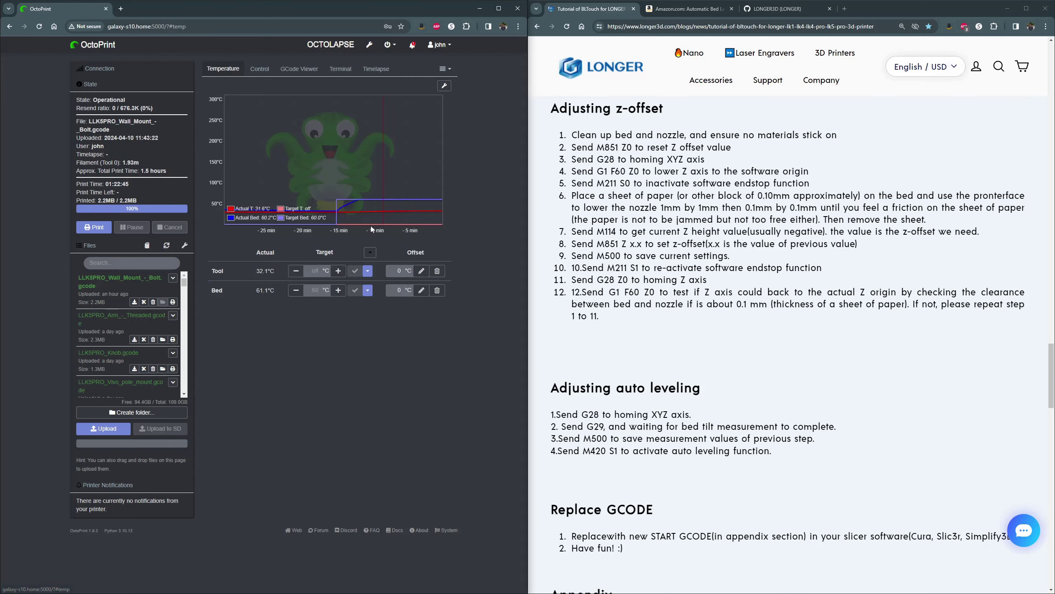
pyautogui.doubleClick(309, 290)
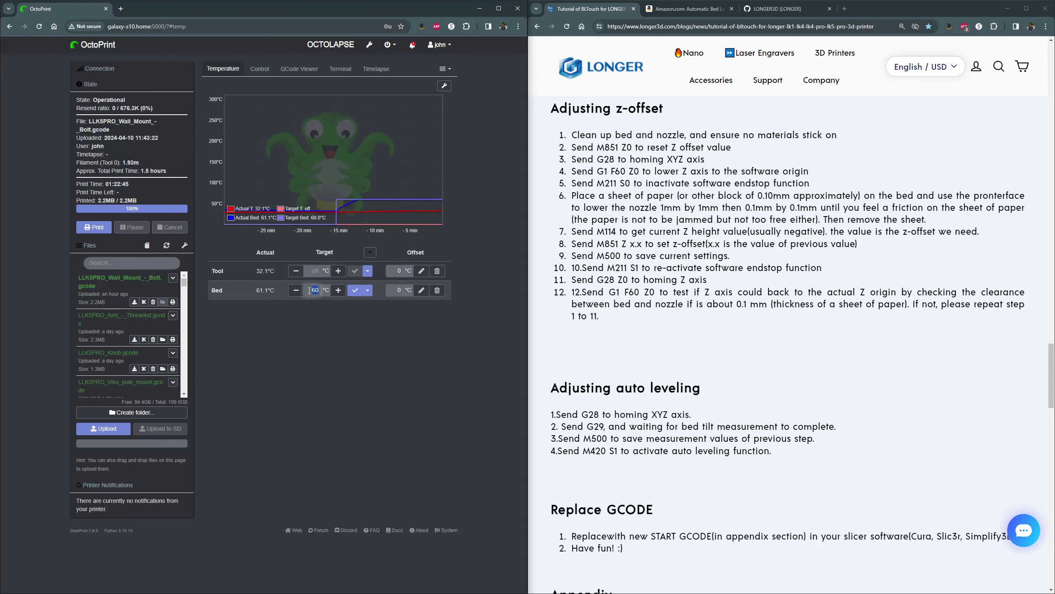
# Send M851 Z0 from the Terminal tab to reset the Z offset to zero.
pyautogui.click(340, 70)
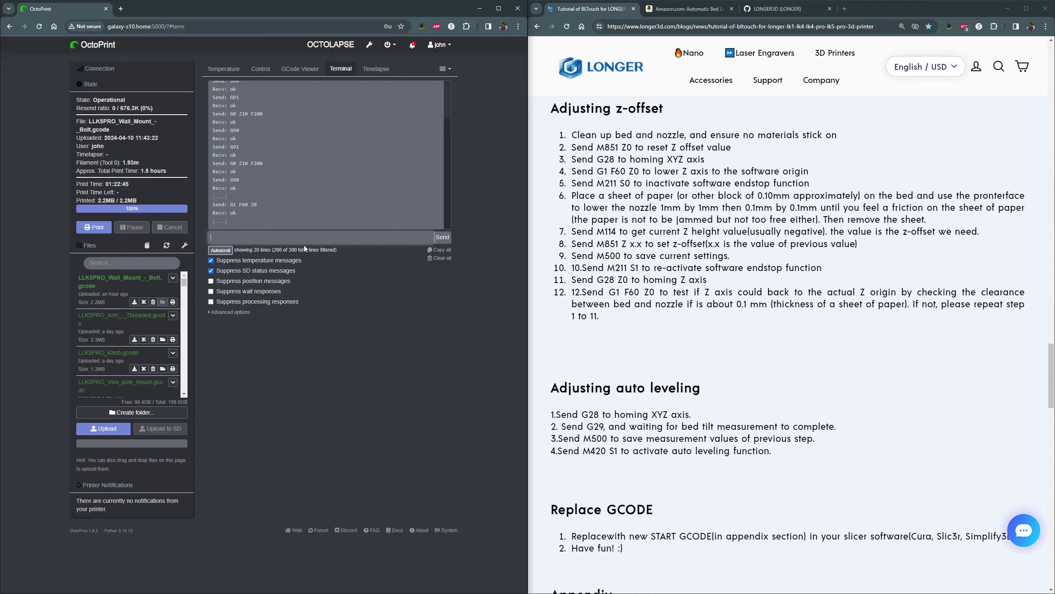
pyautogui.write('m851 z0')
pyautogui.press('Return')
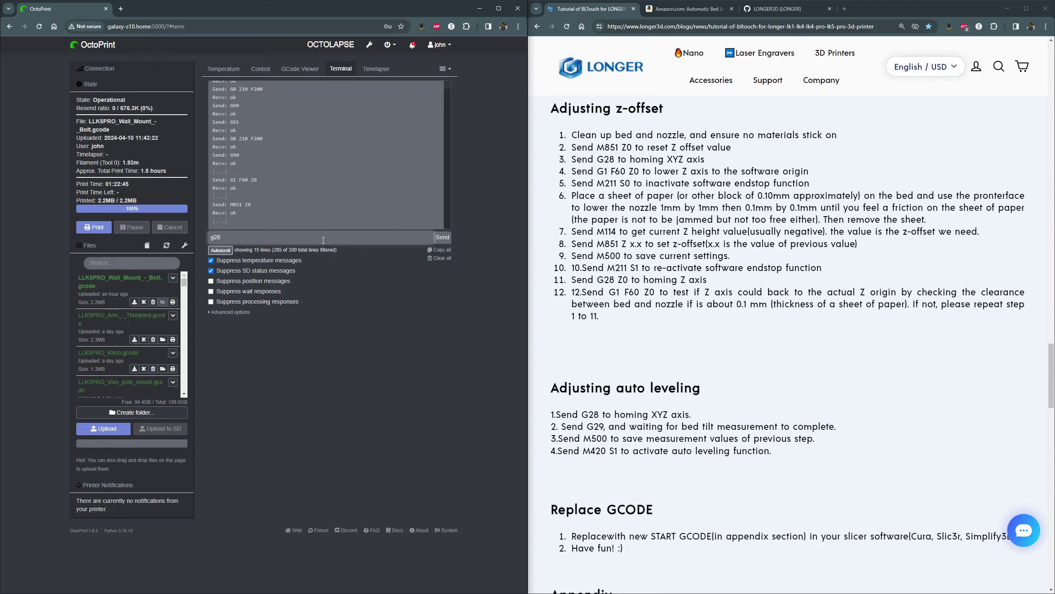
# Send G28 to home all axes.
pyautogui.press('Return')
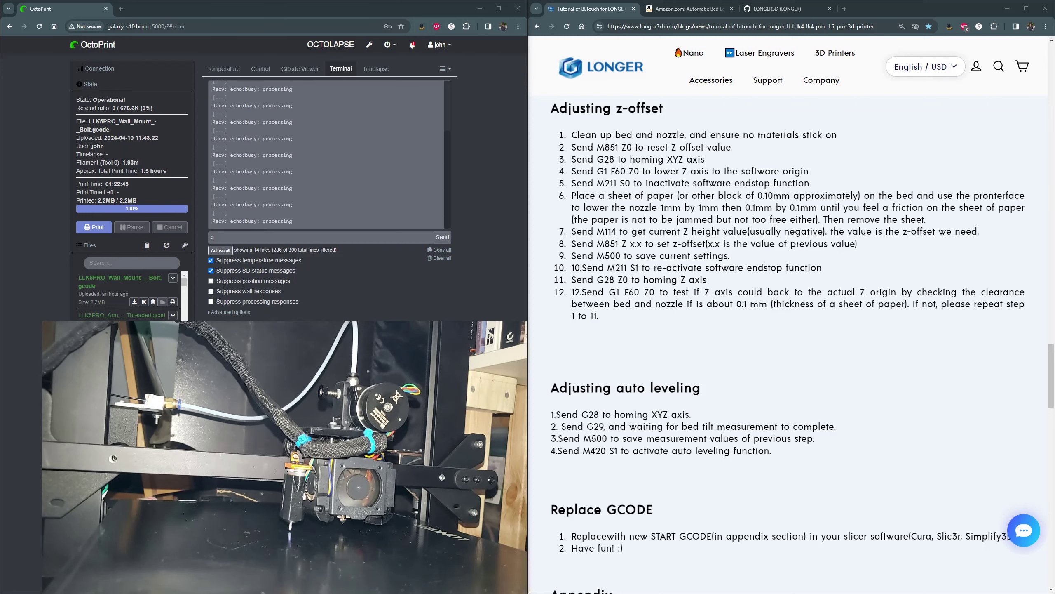
# Send G1 F60 Z0 to lower Z slowly to its software origin.
pyautogui.click(255, 242)
pyautogui.write('1')
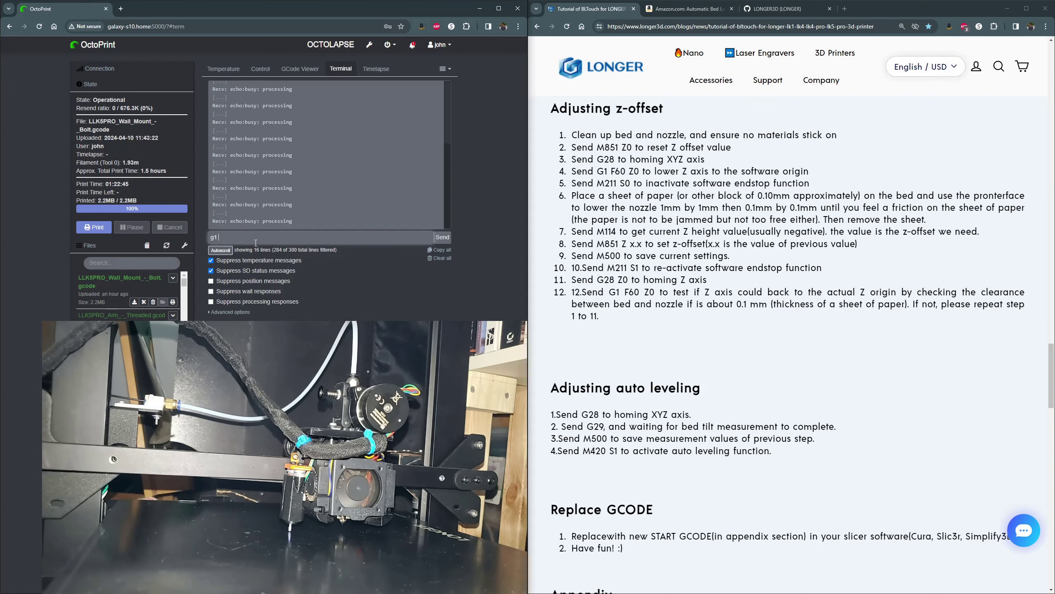
pyautogui.write('f60 z0')
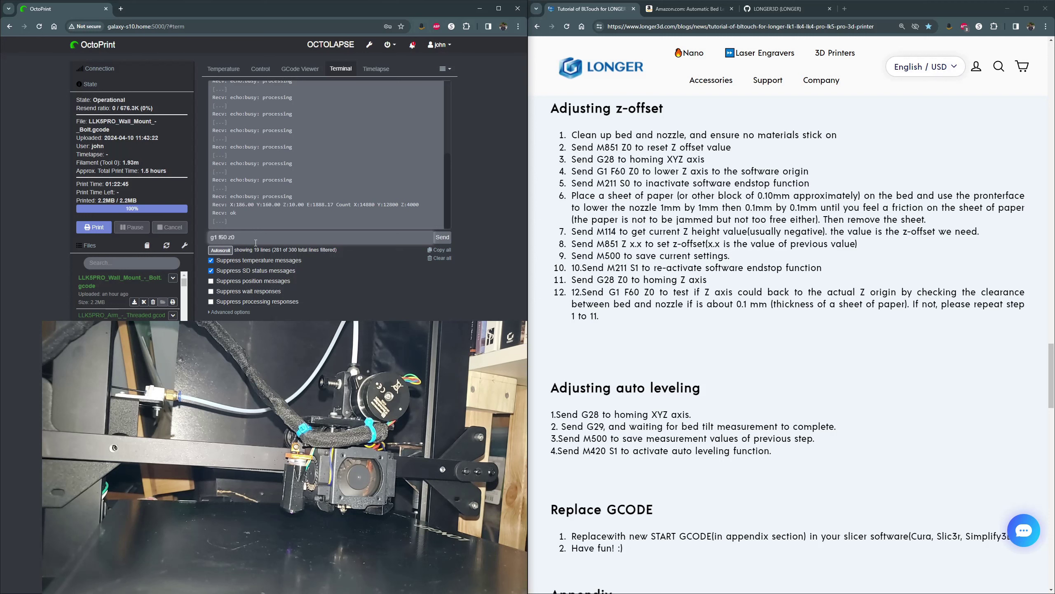
pyautogui.press('Return')
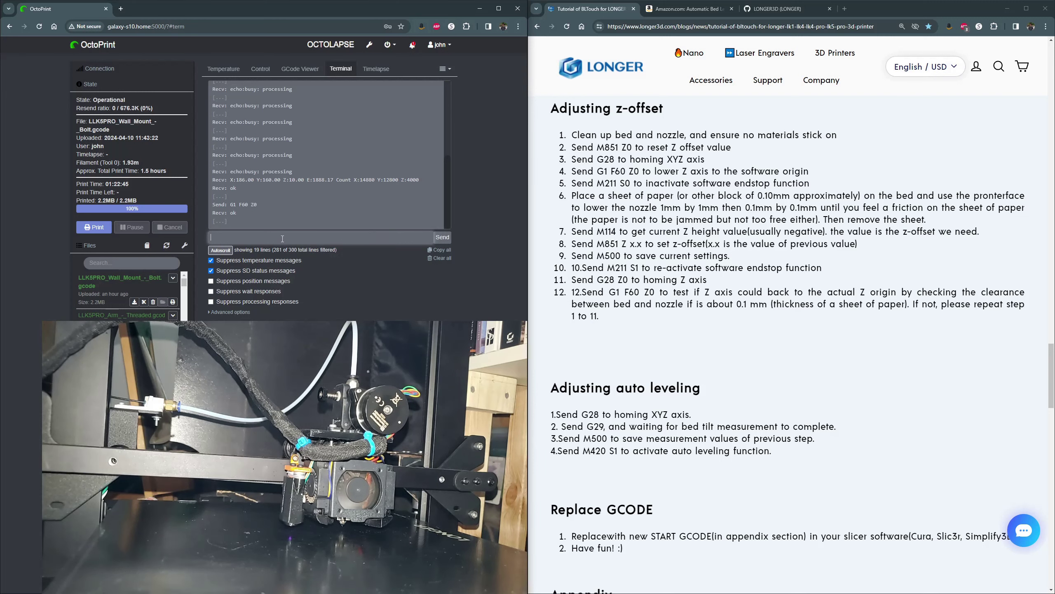
# Send M211 S0 to switch the software endstops off.
pyautogui.write('211')
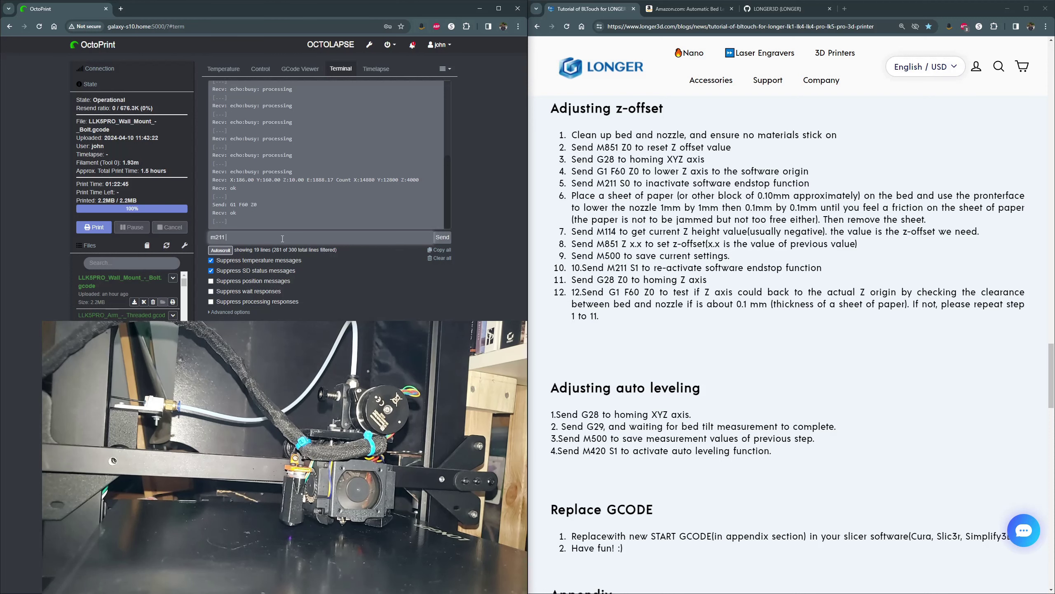
pyautogui.write(' s0')
pyautogui.press('Return')
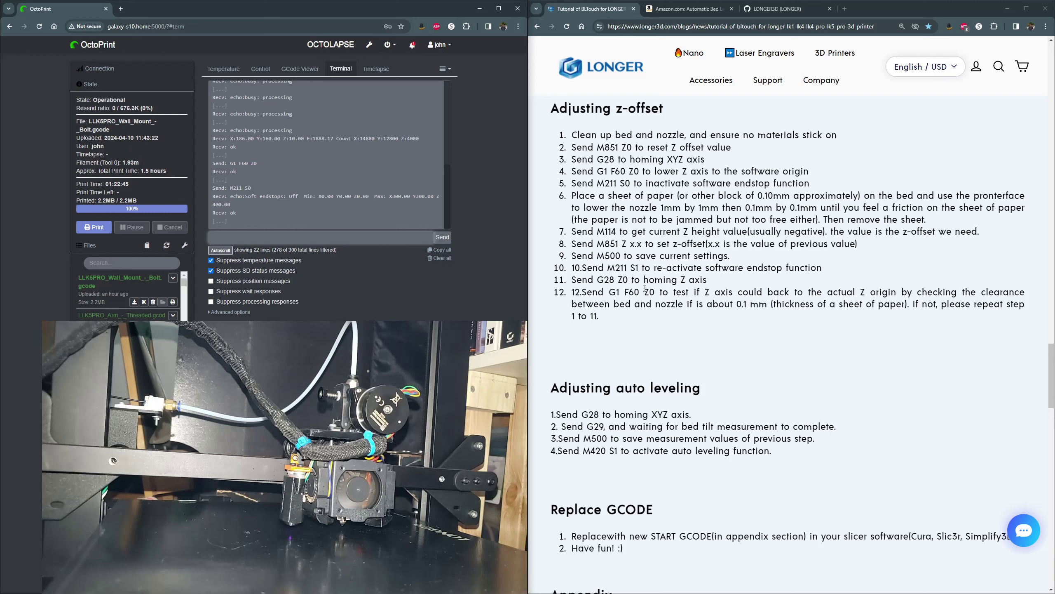
# In the Control tab, set the Z jog step size to 0.1 mm.
pyautogui.click(260, 69)
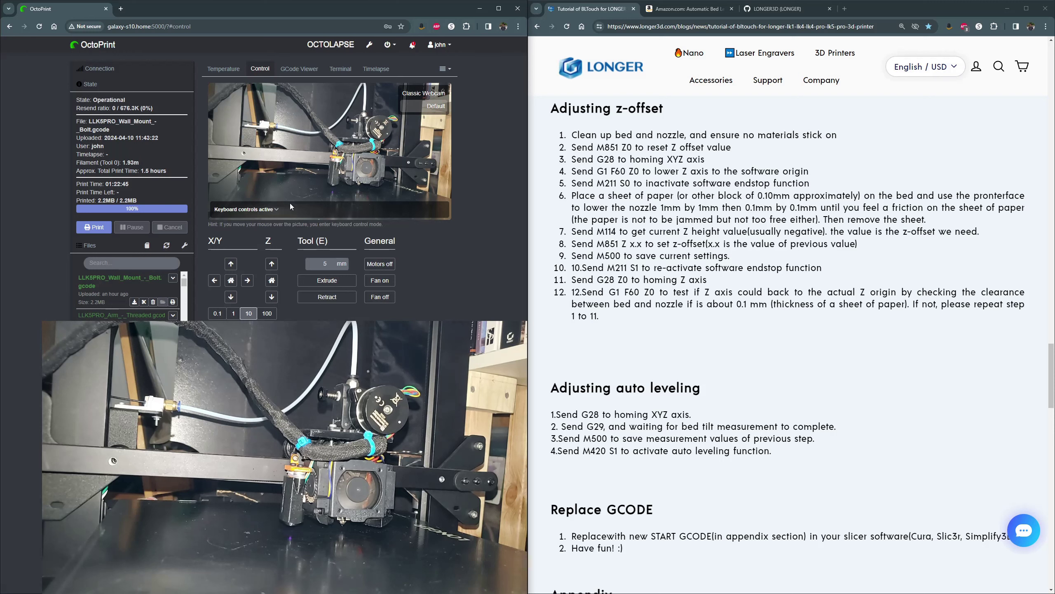
pyautogui.click(233, 313)
pyautogui.click(271, 297)
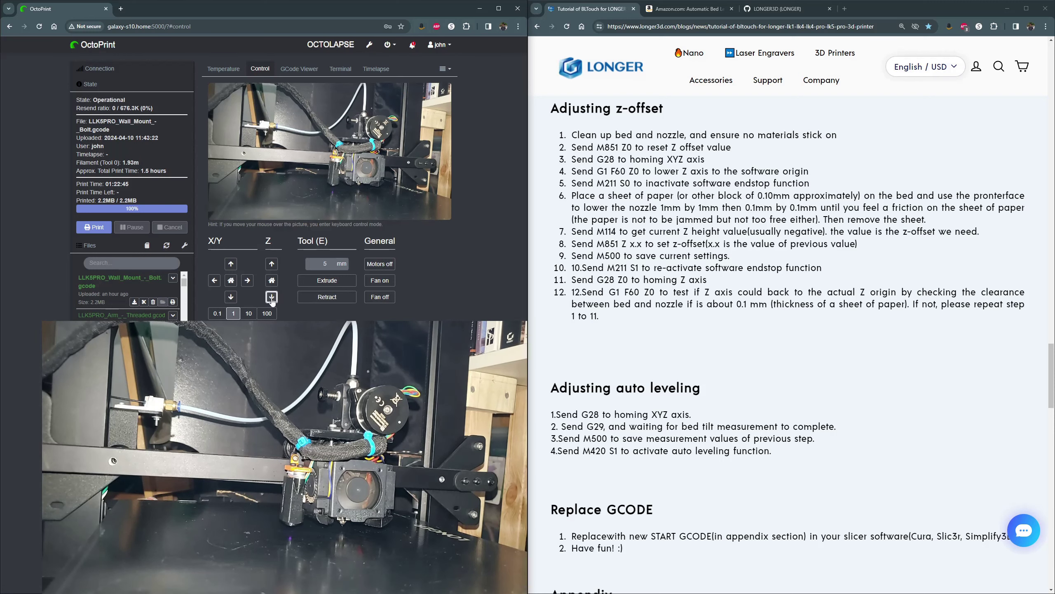
pyautogui.click(217, 314)
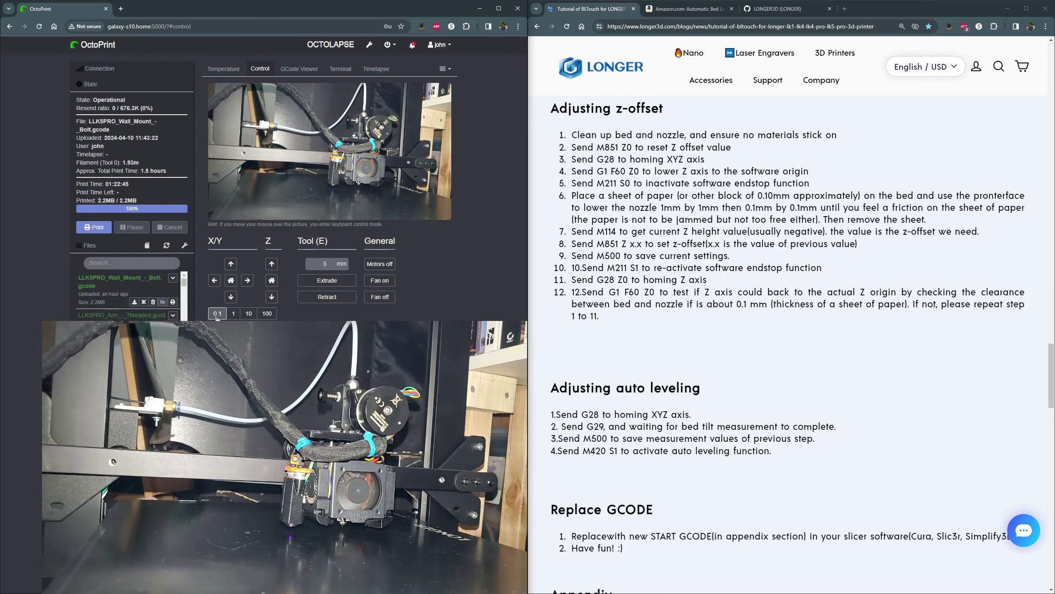
# Jog the nozzle down five 0.1 mm steps toward the bed until clearance is right.
pyautogui.click(272, 297)
pyautogui.click(272, 297)
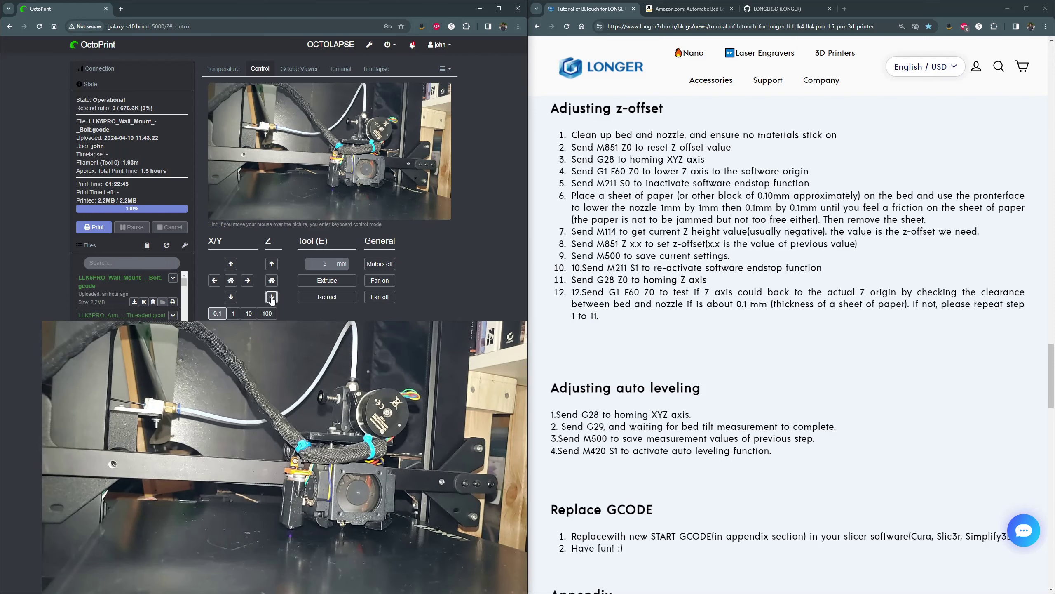
pyautogui.click(272, 297)
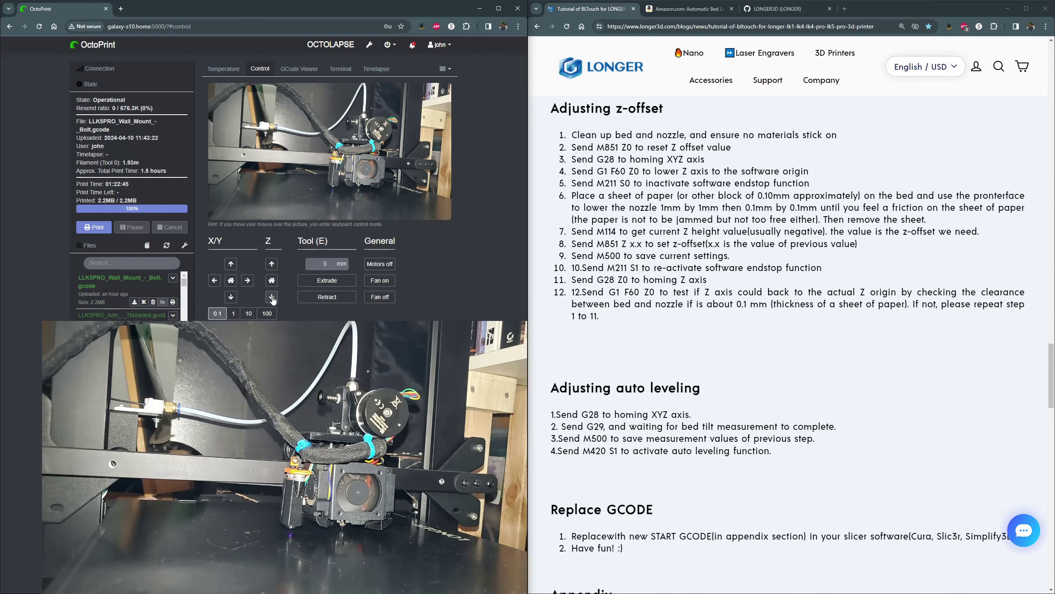
pyautogui.click(272, 297)
pyautogui.click(271, 297)
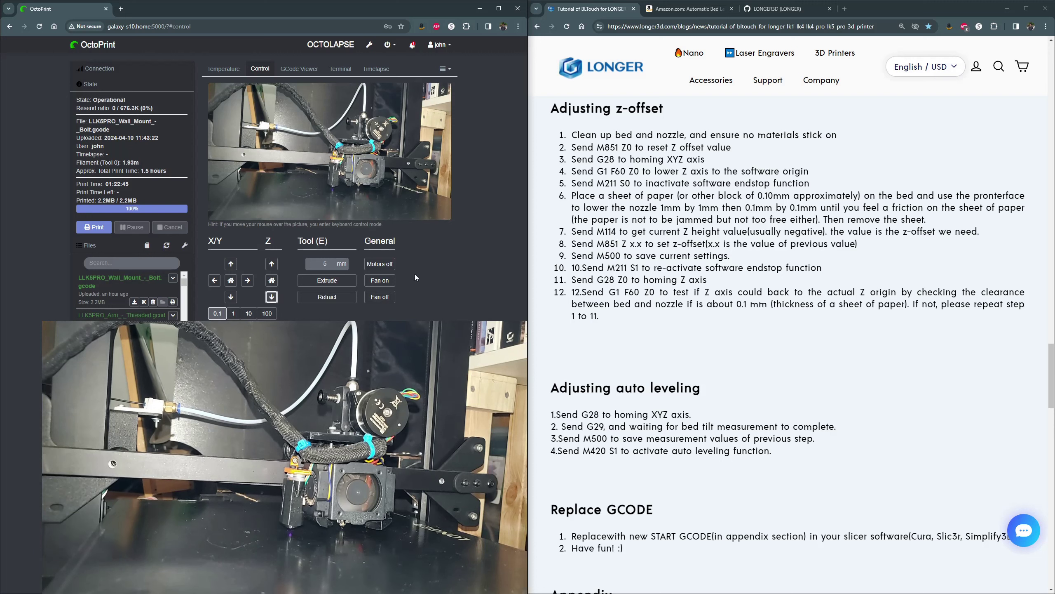
# Send M114 from the Terminal to read the current position, showing Z at -2.40.
pyautogui.click(342, 69)
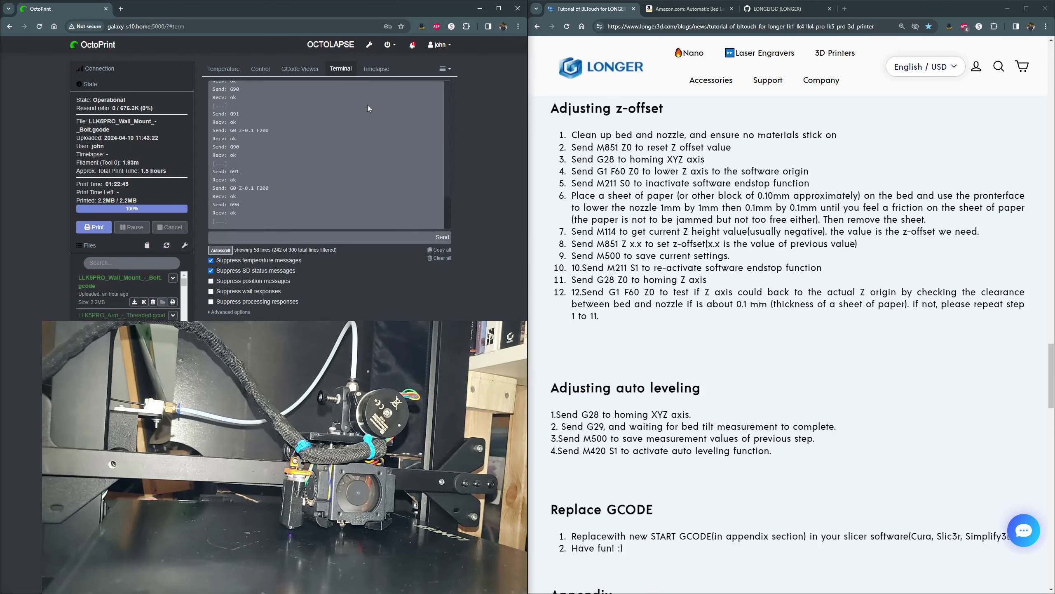
pyautogui.click(385, 237)
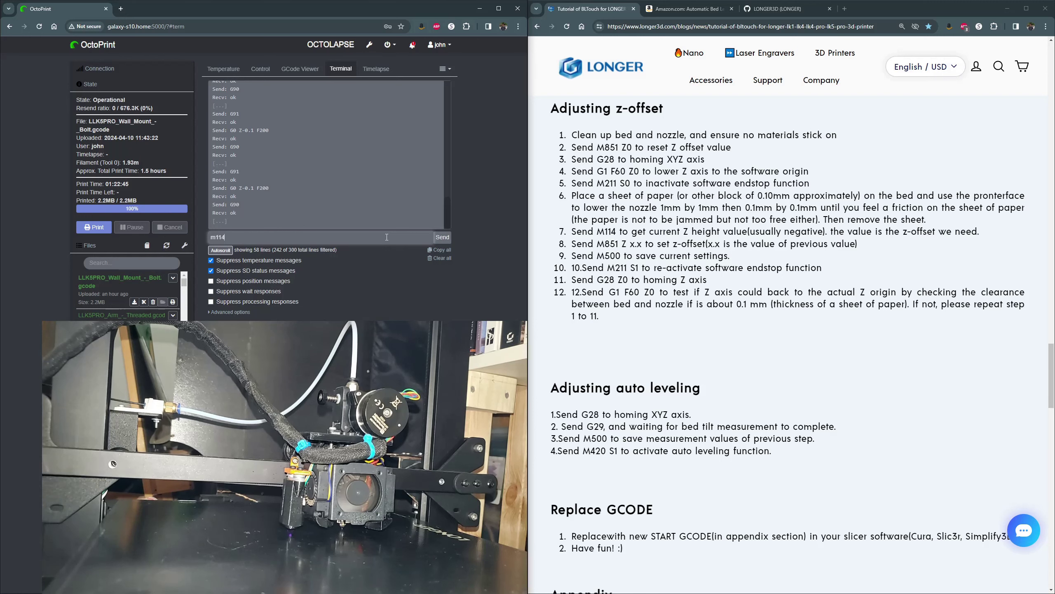
pyautogui.press('Return')
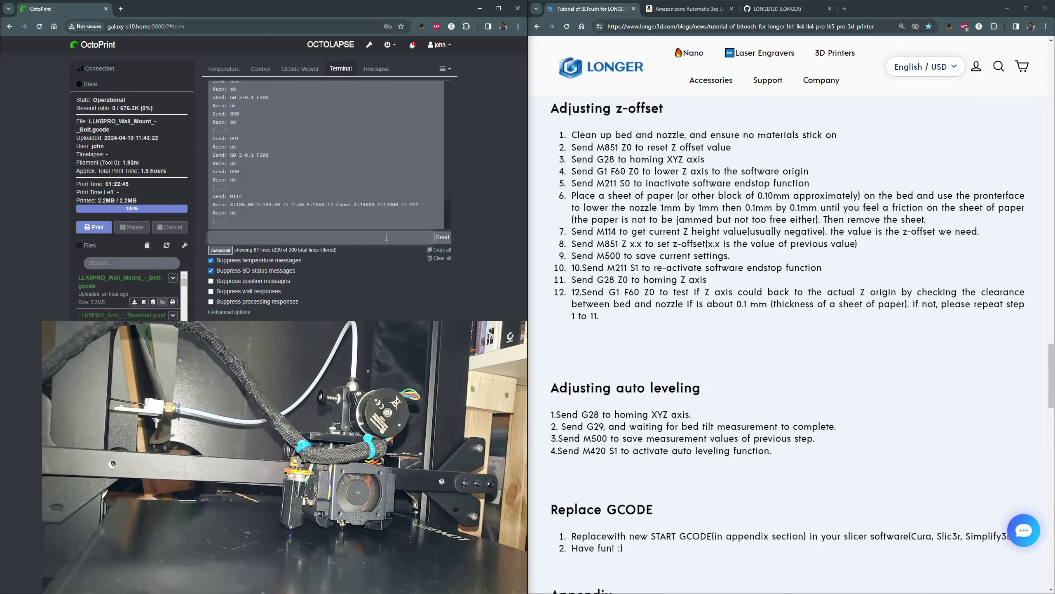
# Begin entering the new Z offset command M851 Z-2.4.
pyautogui.click(386, 237)
pyautogui.write('z-')
pyautogui.write('2.4')
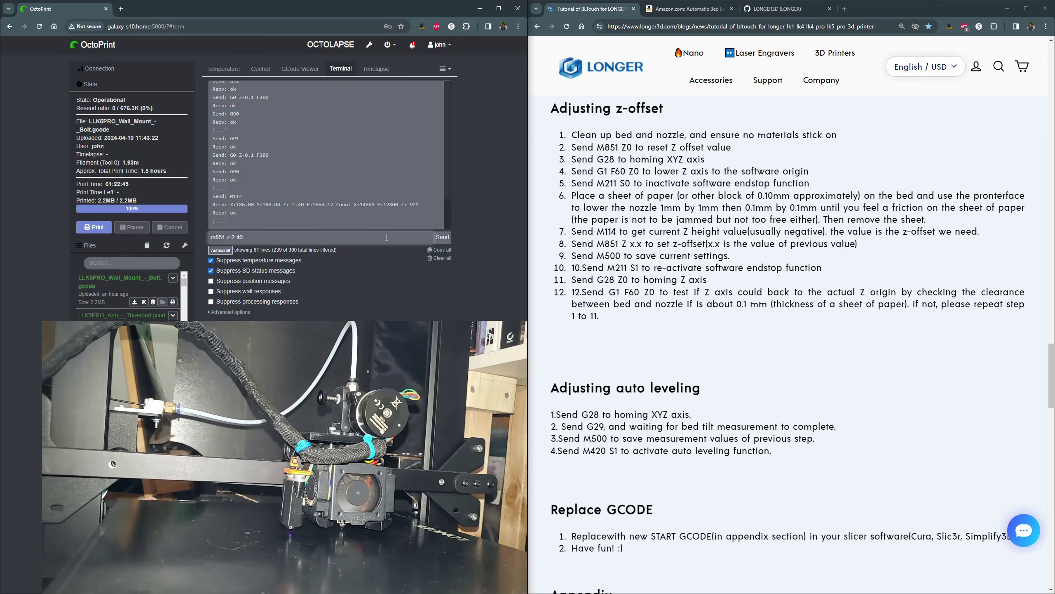
# Send M851 Z-2.40 as the new Z offset, then save it with M500.
pyautogui.press('BackSpace')
pyautogui.write('0')
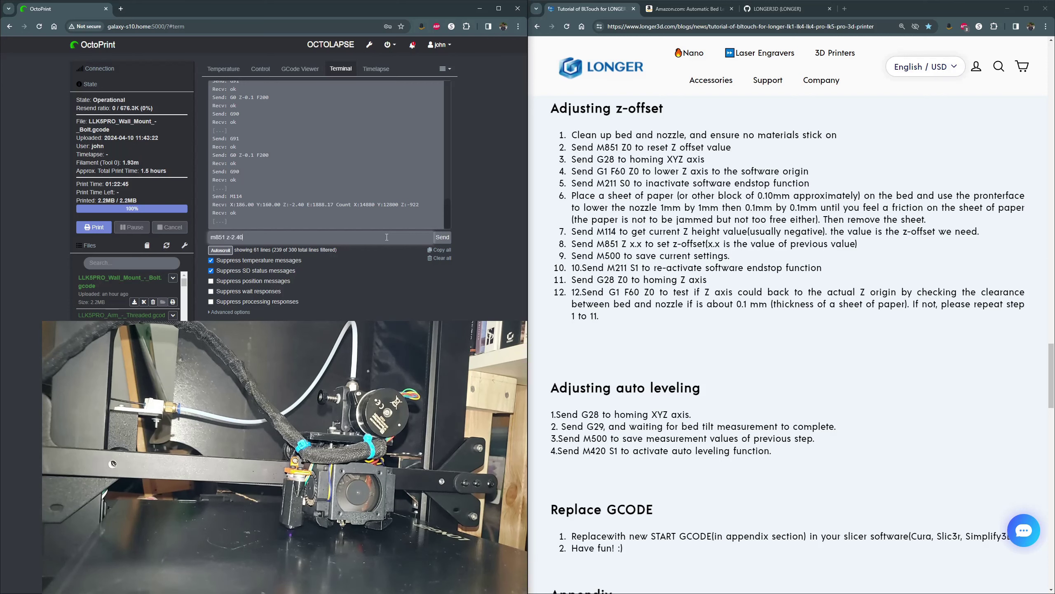
pyautogui.press('Return')
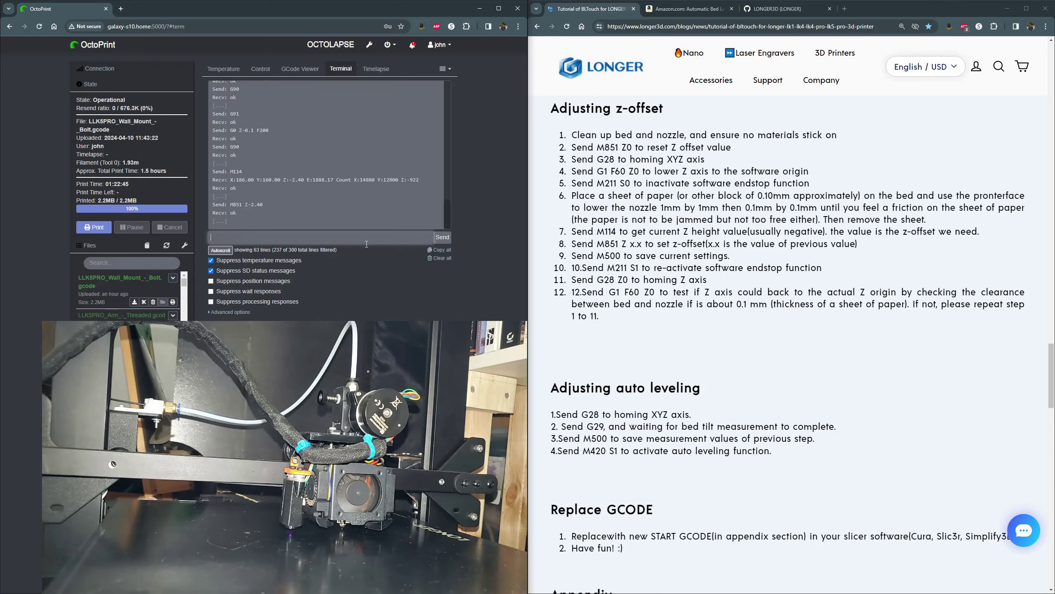
pyautogui.write('m500')
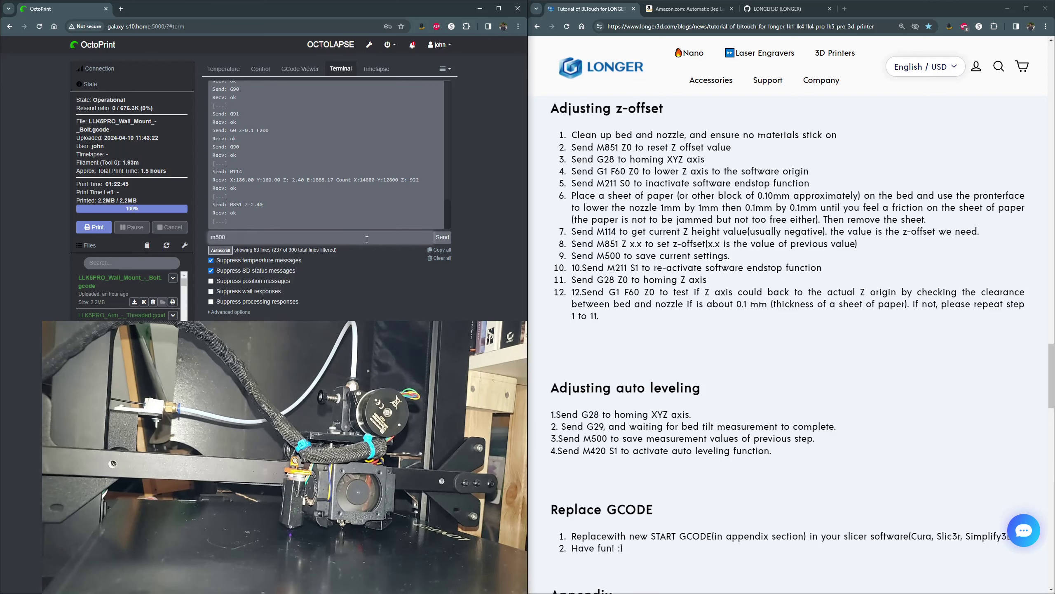
pyautogui.press('Return')
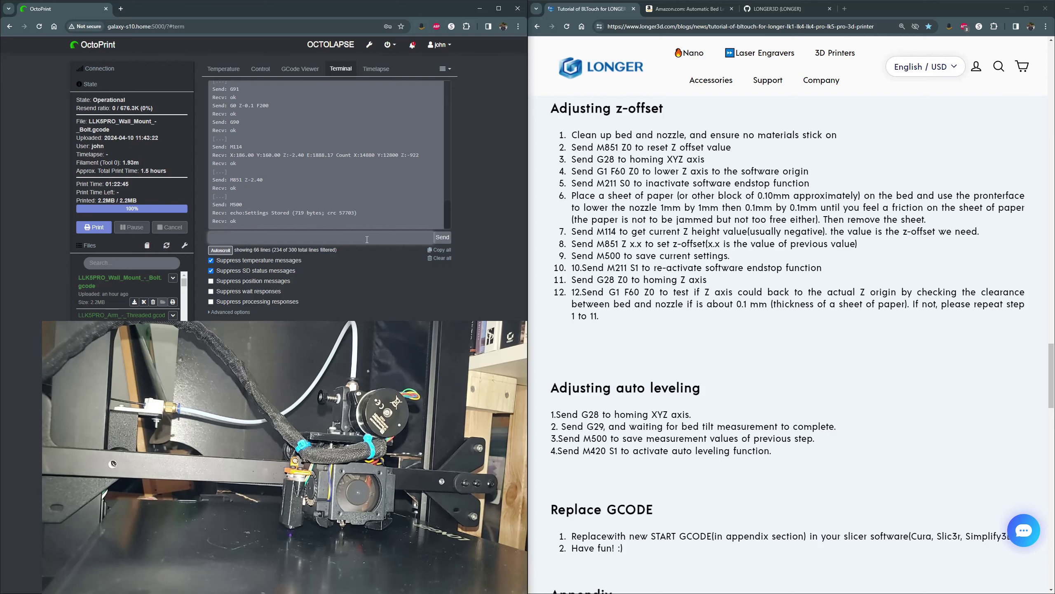
# Reload the stored settings with M501 to confirm the -2.40 Z-offset, then re-enable soft endstops (M211 S1).
pyautogui.write('m5')
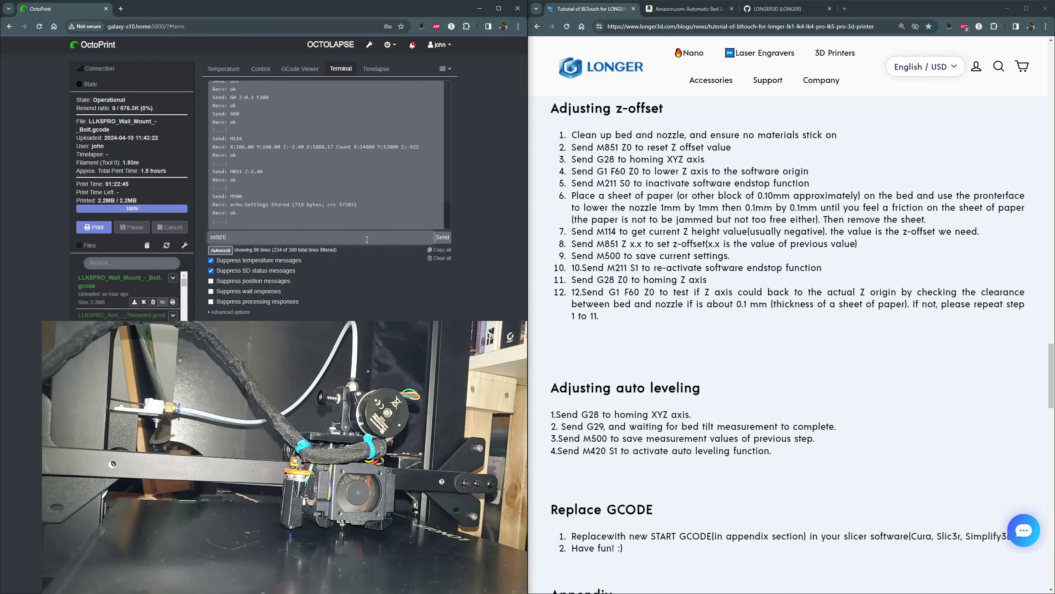
pyautogui.write('01')
pyautogui.press('Return')
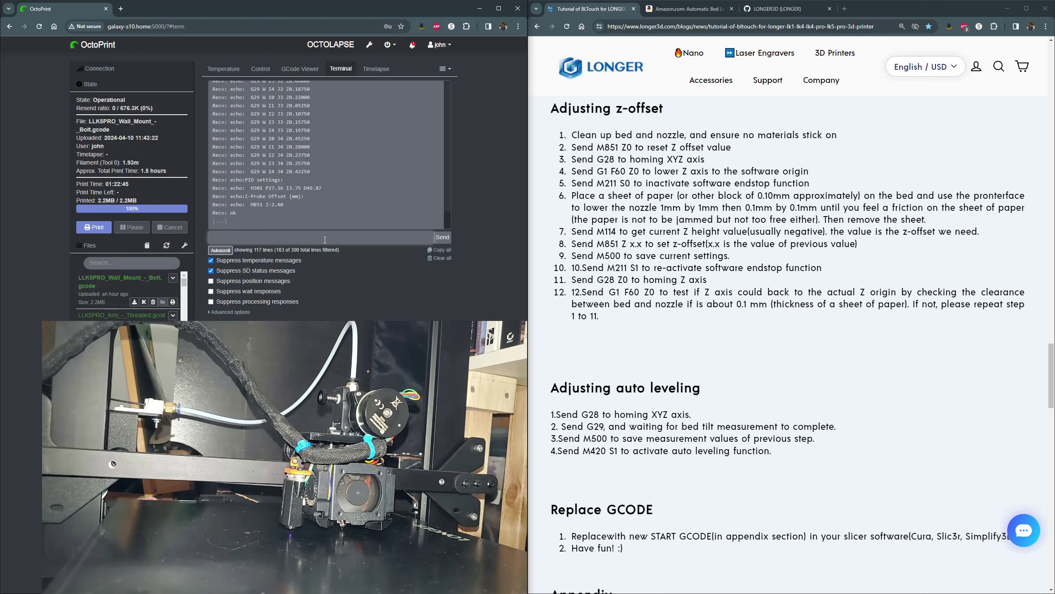
pyautogui.write('11')
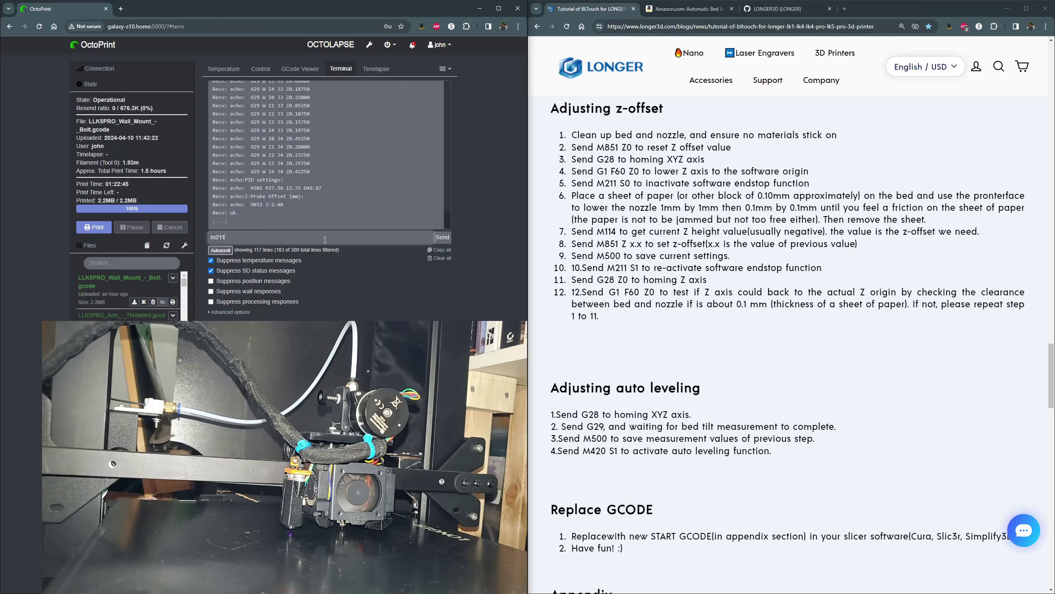
pyautogui.write(' s1')
pyautogui.press('Return')
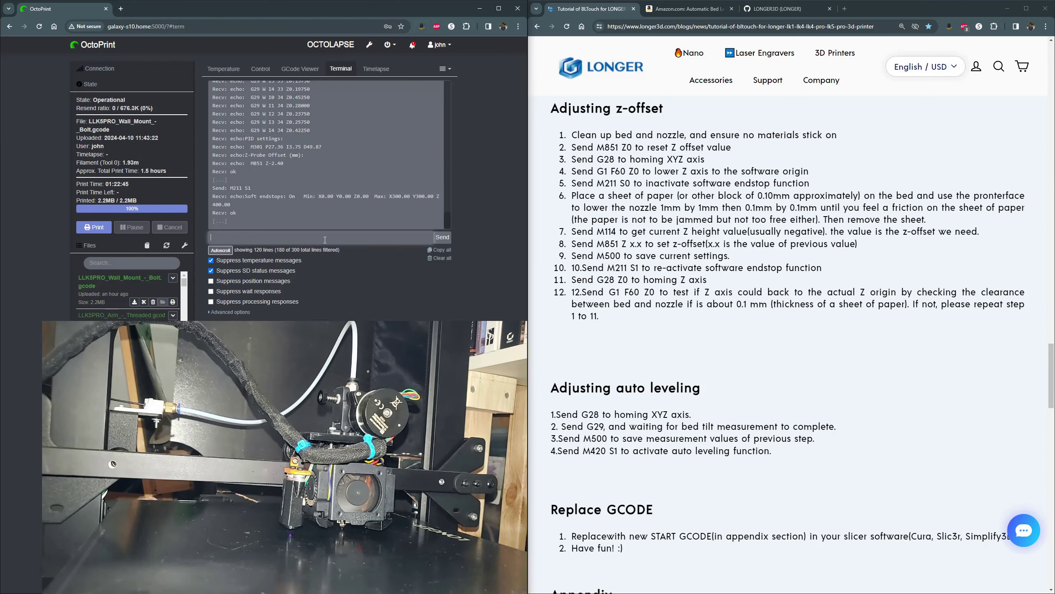
# Save the settings to the printer with M500 and home the Z axis with G28 Z0.
pyautogui.write('m500')
pyautogui.press('Return')
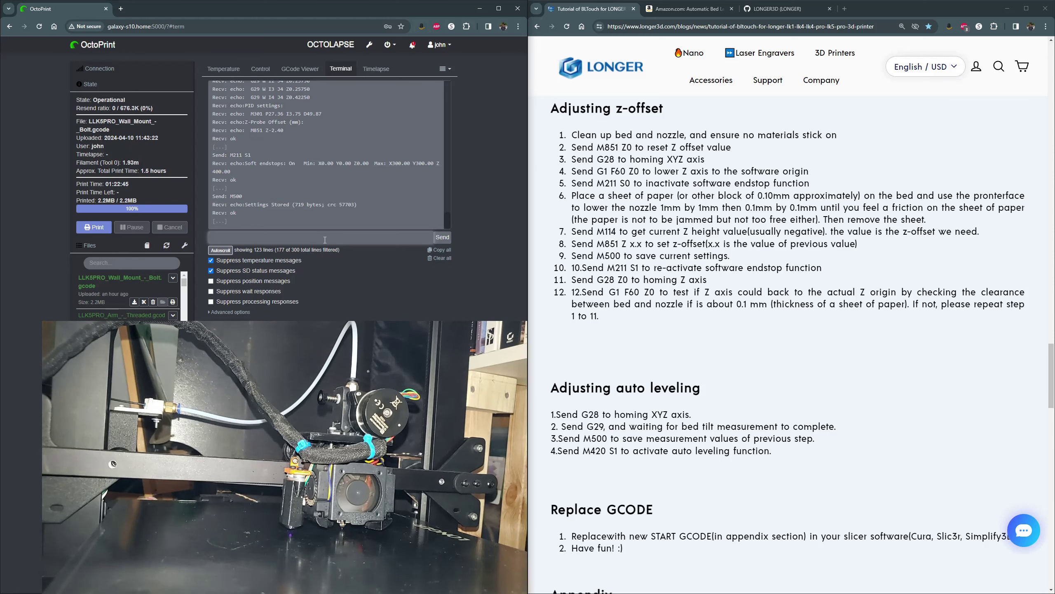
pyautogui.write('g28 z0')
pyautogui.press('Return')
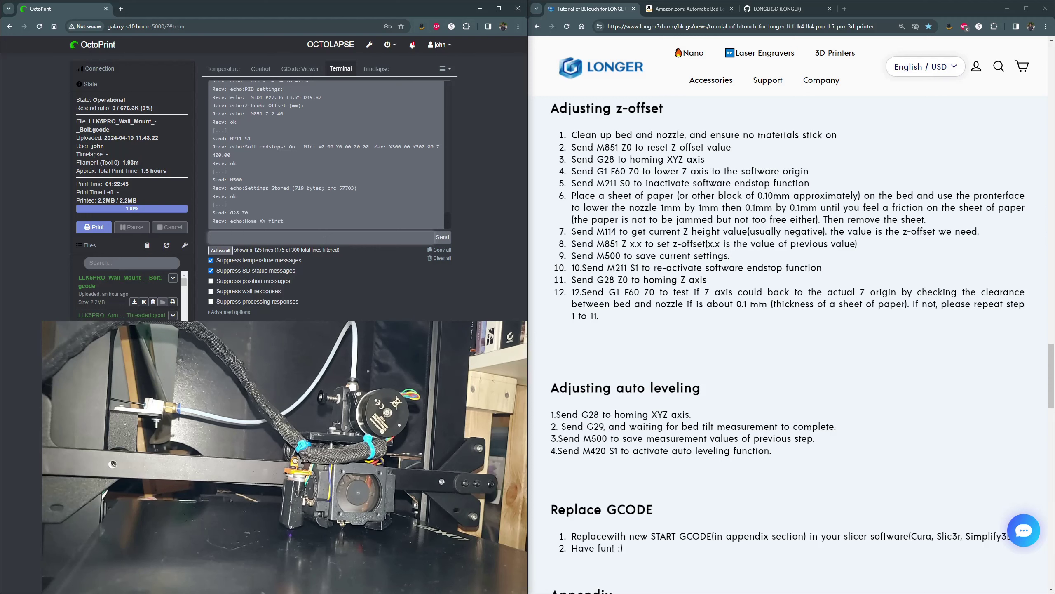
# Home all axes with G28, then enter the slow descent command G1 F60 Z0.
pyautogui.write('g28')
pyautogui.press('Return')
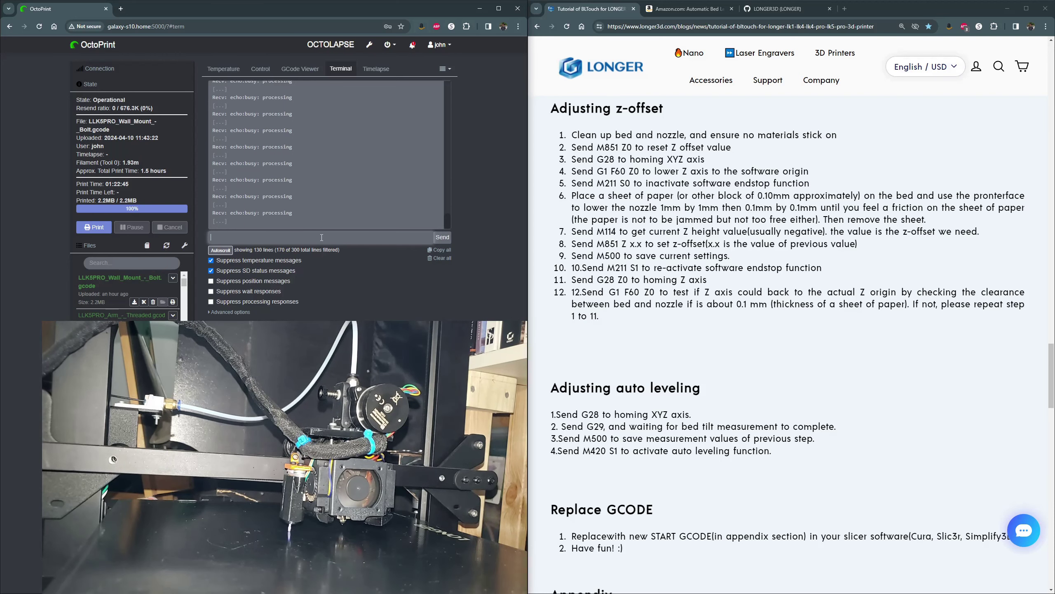
pyautogui.write('g1 f60')
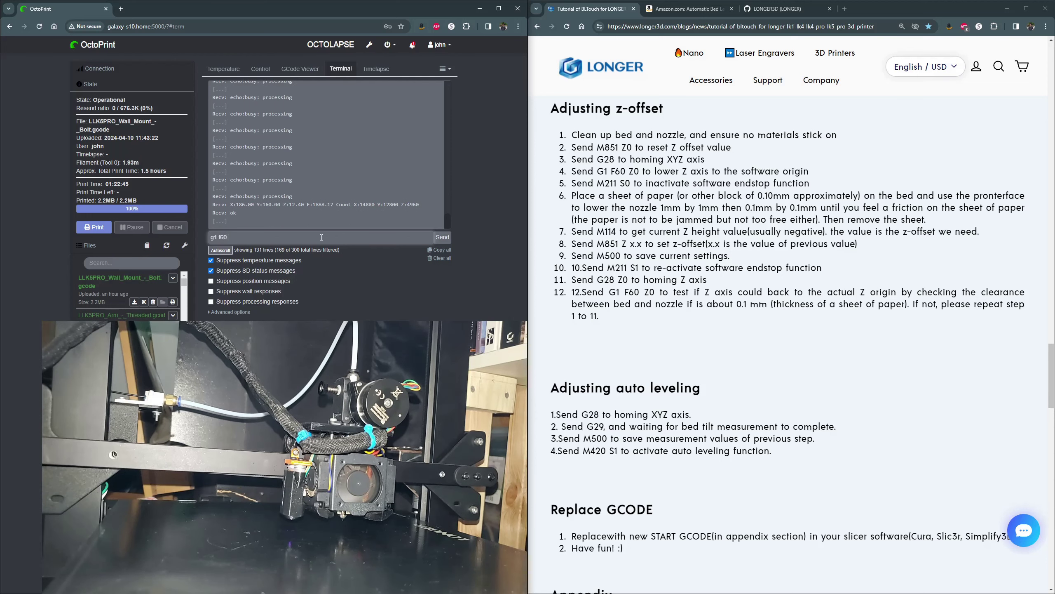
pyautogui.write(' z0')
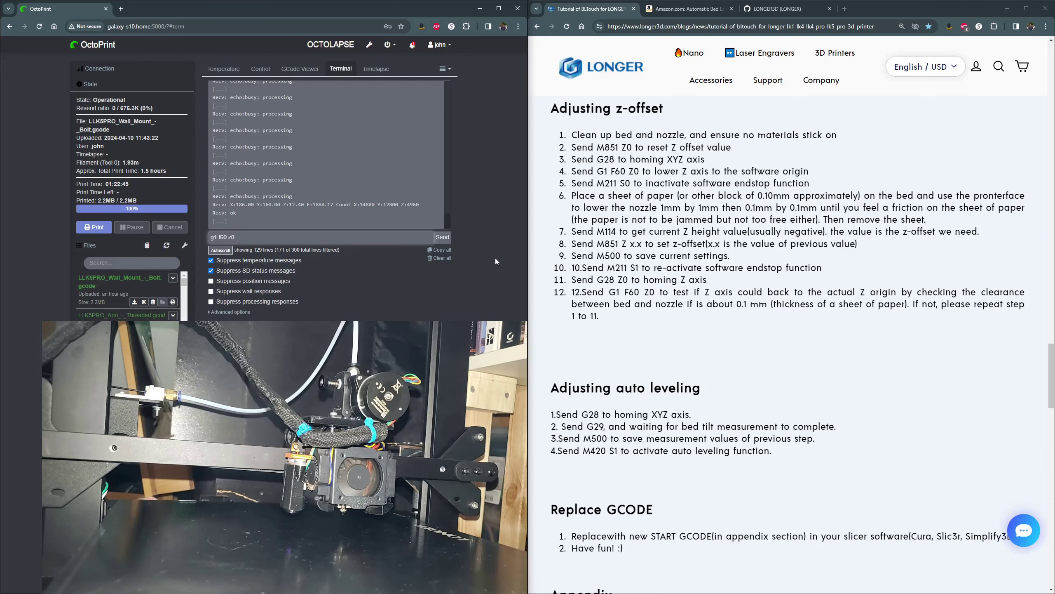
# Send G1 F60 Z0 so the nozzle slowly lowers to Z0 for the paper clearance check.
pyautogui.press('Return')
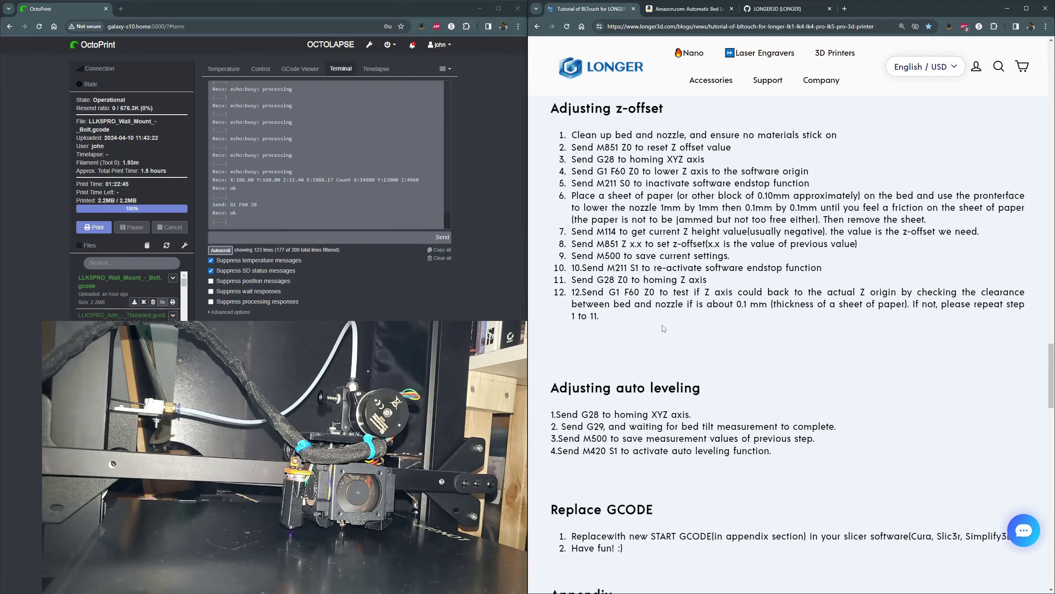
# Scroll the Longer BLTouch tutorial down to the Appendix's BL-Touch start G-code listing.
pyautogui.scroll(-2, 663, 329)
pyautogui.scroll(-5, 662, 329)
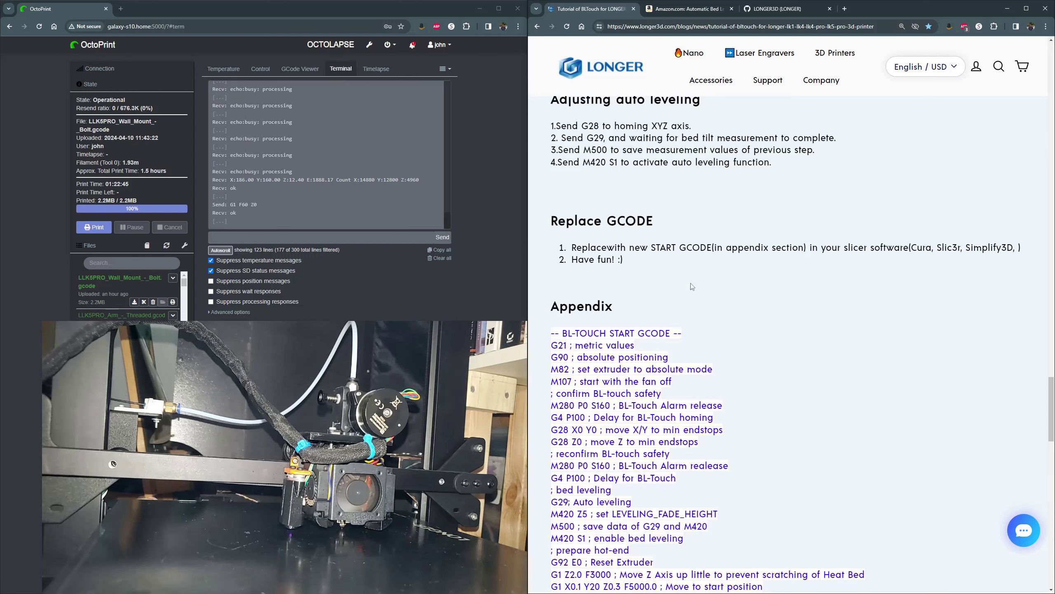
pyautogui.scroll(-4, 691, 287)
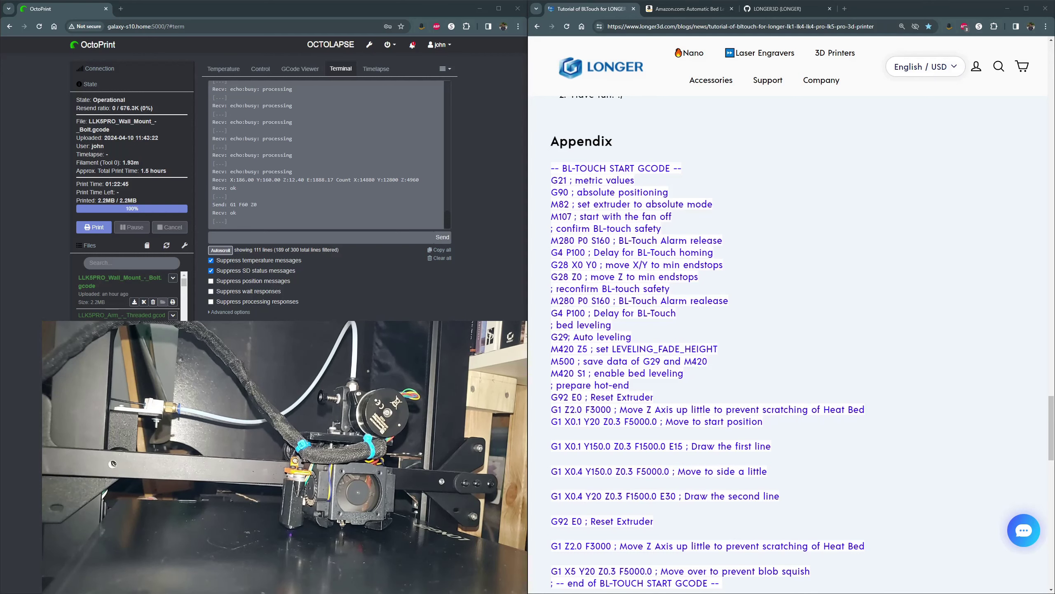
# Maximize Cura and open the LONGER LK5 Pro's Machine Settings from Settings > Printer > Manage Printers.
pyautogui.hotkey('alt', 'Tab')
pyautogui.press('super+Up')
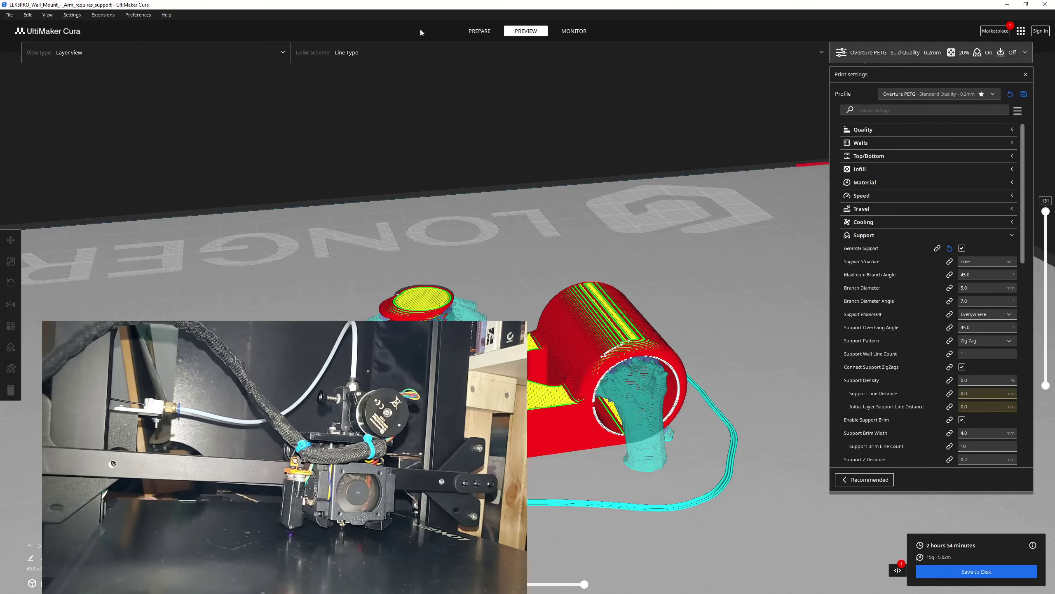
pyautogui.click(138, 15)
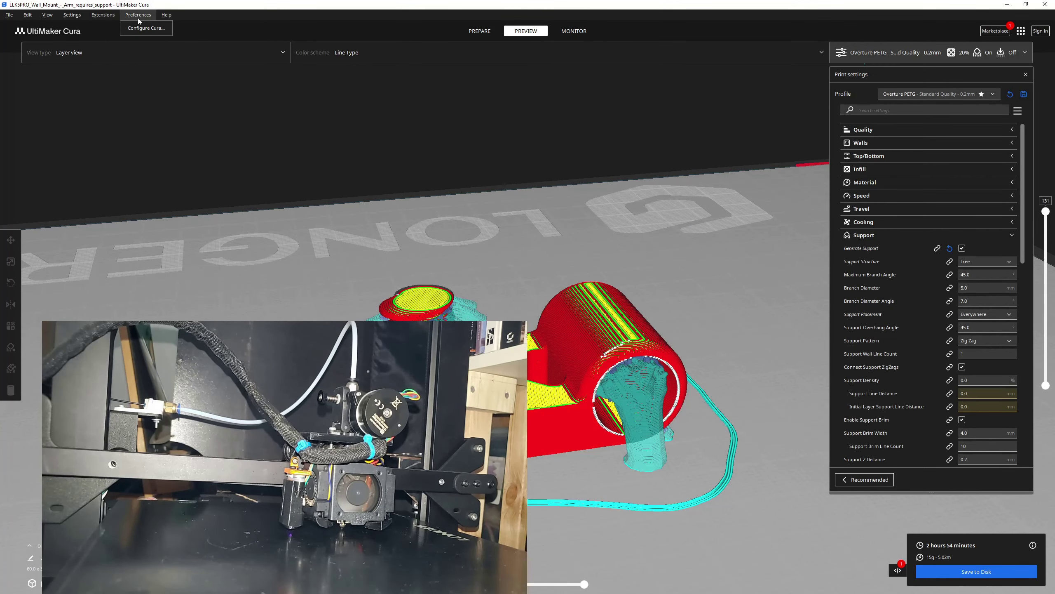
pyautogui.moveTo(72, 15)
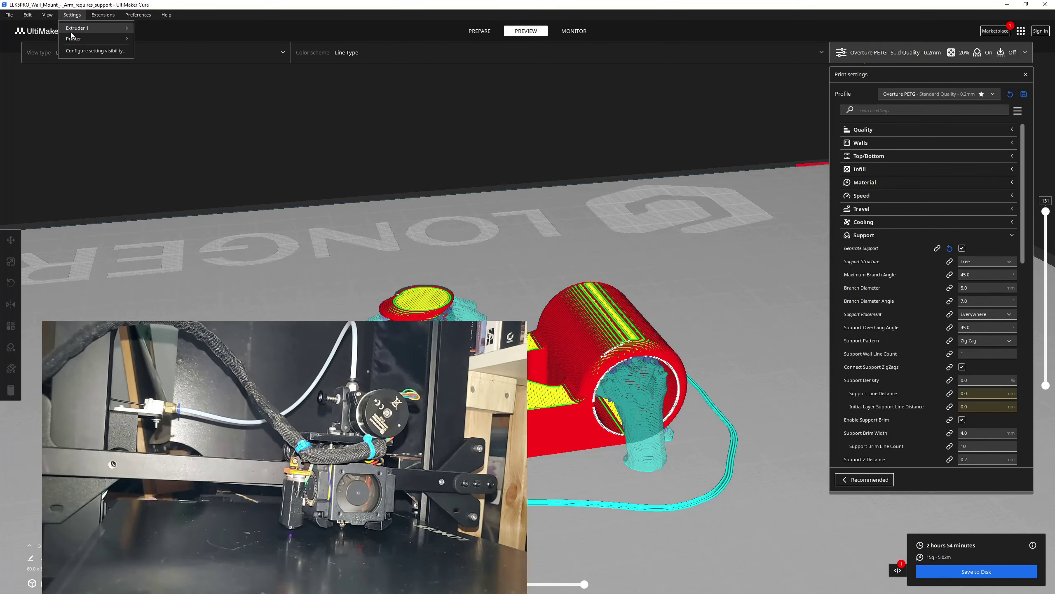
pyautogui.moveTo(73, 38)
pyautogui.click(157, 95)
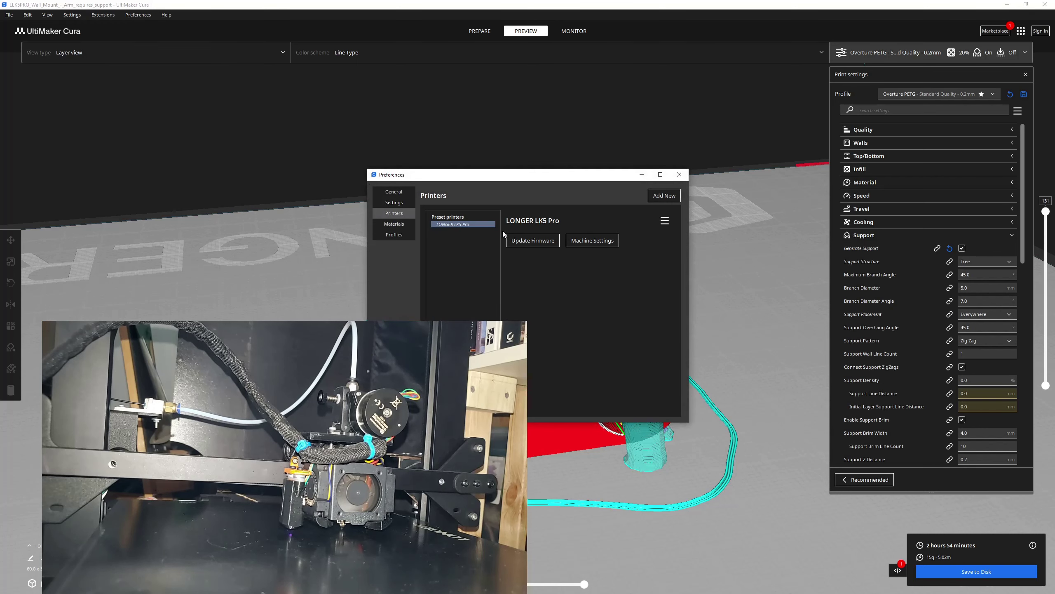
pyautogui.click(592, 241)
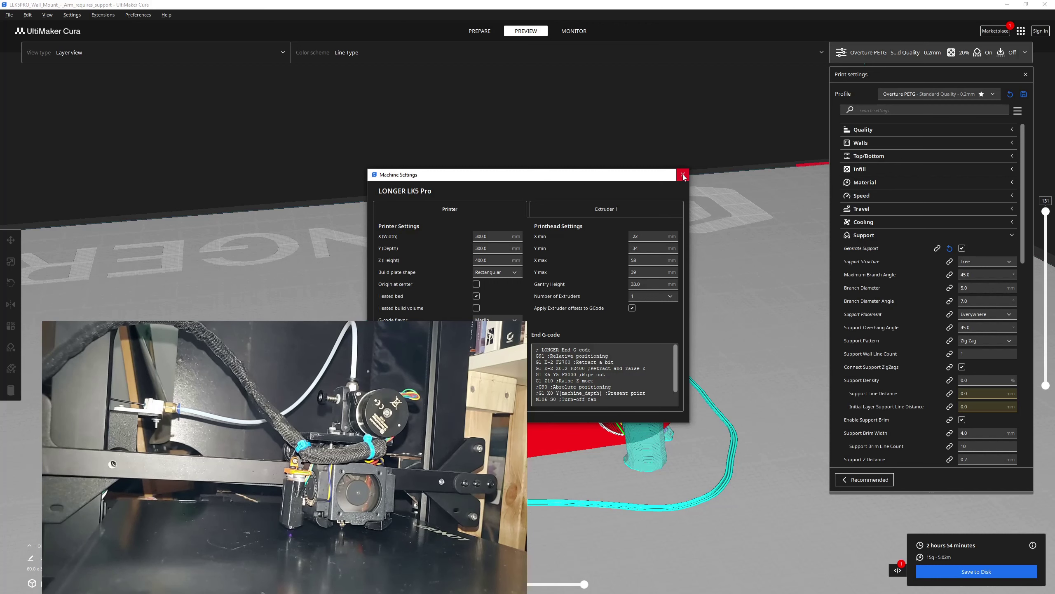
# Close the Machine Settings and Preferences dialogs to return to the sliced layer-view preview.
pyautogui.click(683, 175)
pyautogui.click(686, 179)
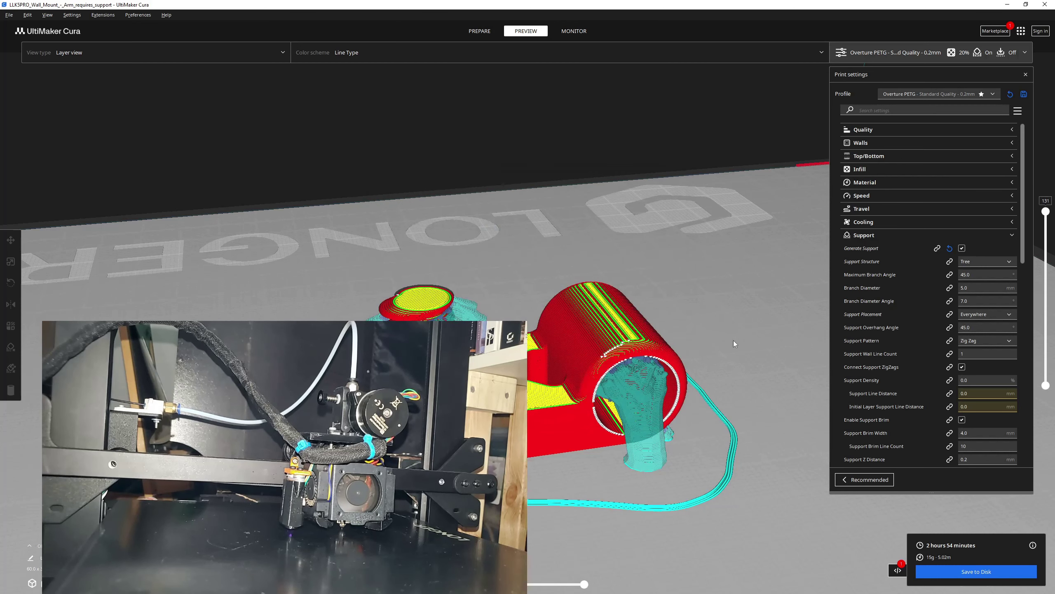